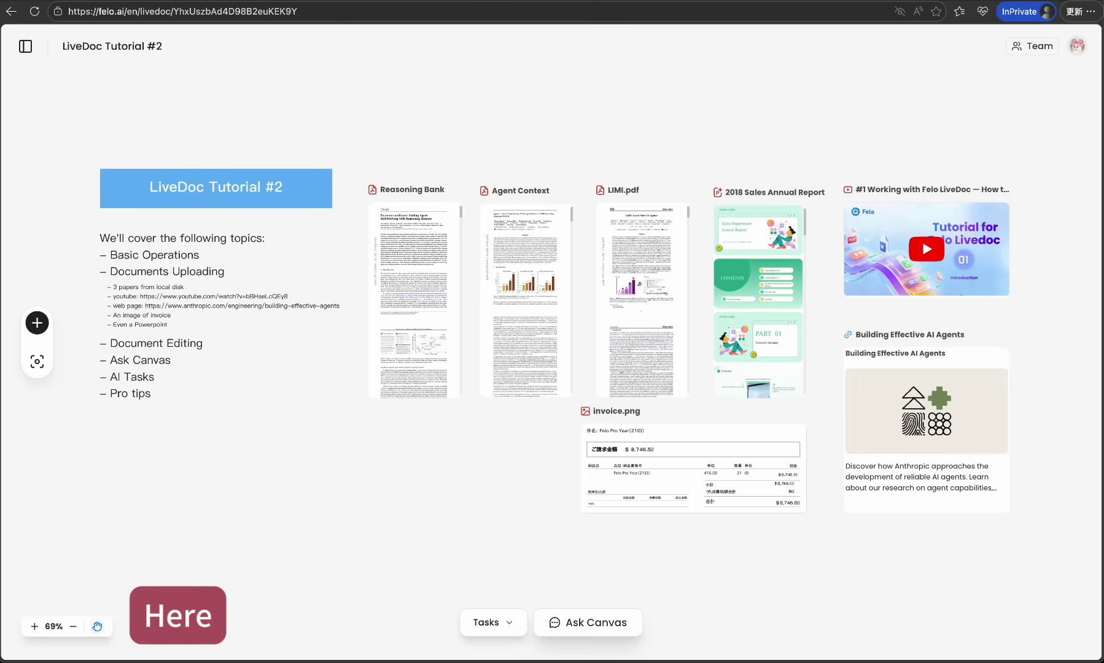
# Zoom and pan around the canvas to survey the cards, then fit them all into view
pyautogui.moveTo(221, 502); pyautogui.dragTo(244, 491)
pyautogui.click(34, 627)
pyautogui.click(35, 627)
pyautogui.click(35, 626)
pyautogui.moveTo(315, 493); pyautogui.dragTo(268, 574)
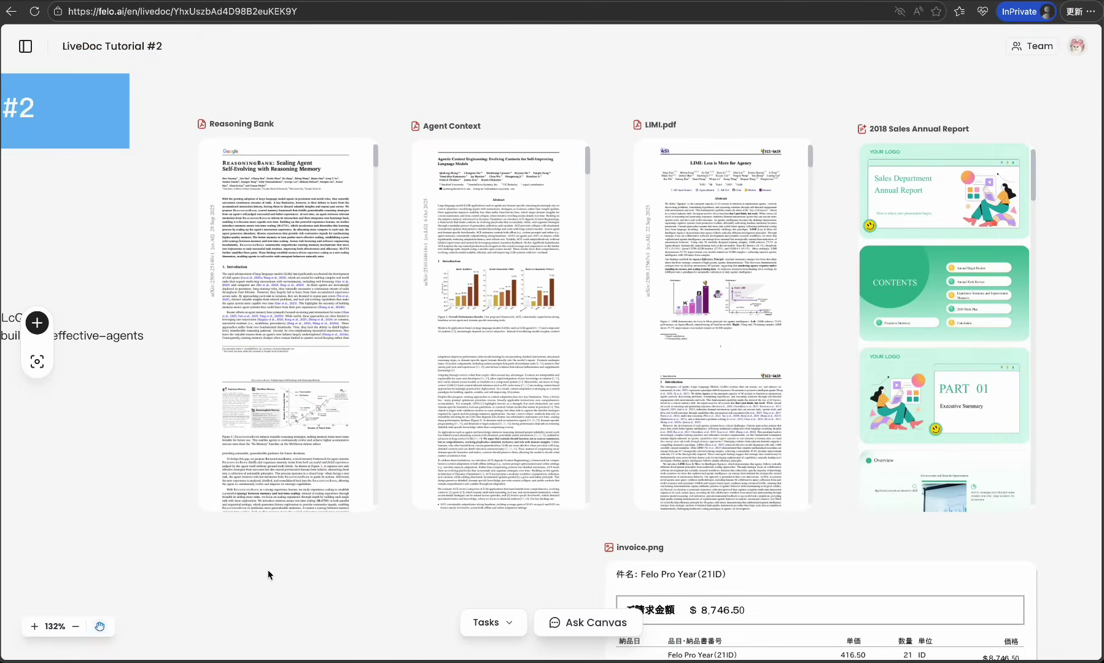
pyautogui.click(77, 627)
pyautogui.click(77, 627)
pyautogui.click(75, 627)
pyautogui.click(73, 626)
pyautogui.click(73, 627)
pyautogui.moveTo(444, 478); pyautogui.dragTo(283, 571)
pyautogui.click(35, 626)
pyautogui.click(35, 626)
pyautogui.click(34, 627)
pyautogui.click(34, 627)
pyautogui.click(34, 627)
pyautogui.moveTo(614, 106); pyautogui.dragTo(562, 370)
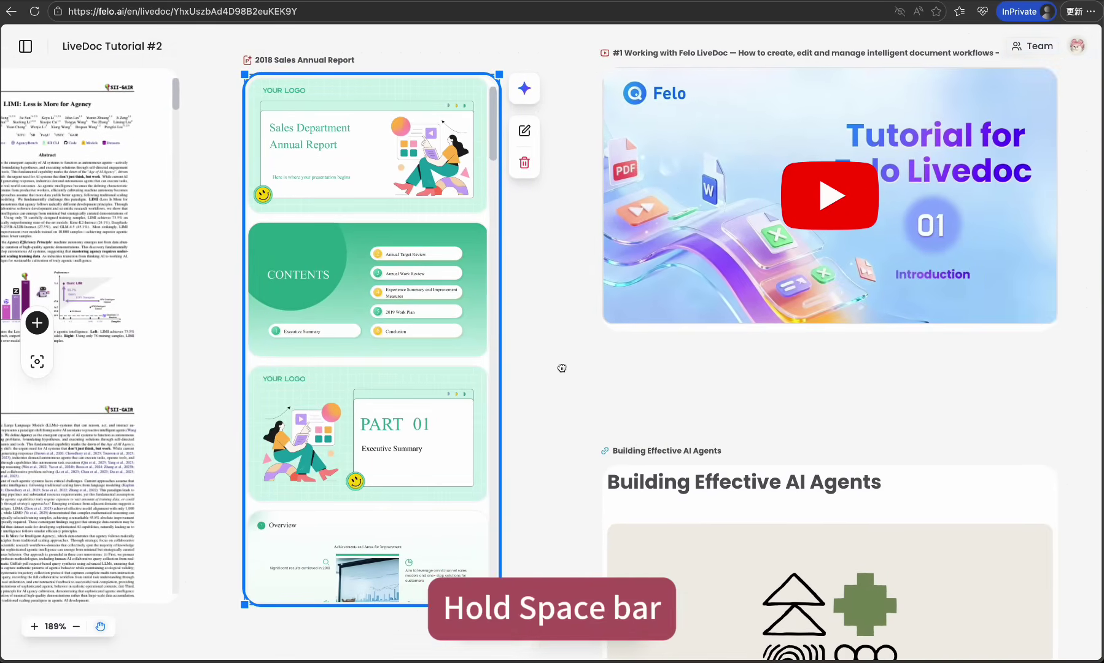
pyautogui.click(37, 361)
# Drop 2510.04618v1.pdf from Finder onto the canvas to upload it
pyautogui.click(455, 487)
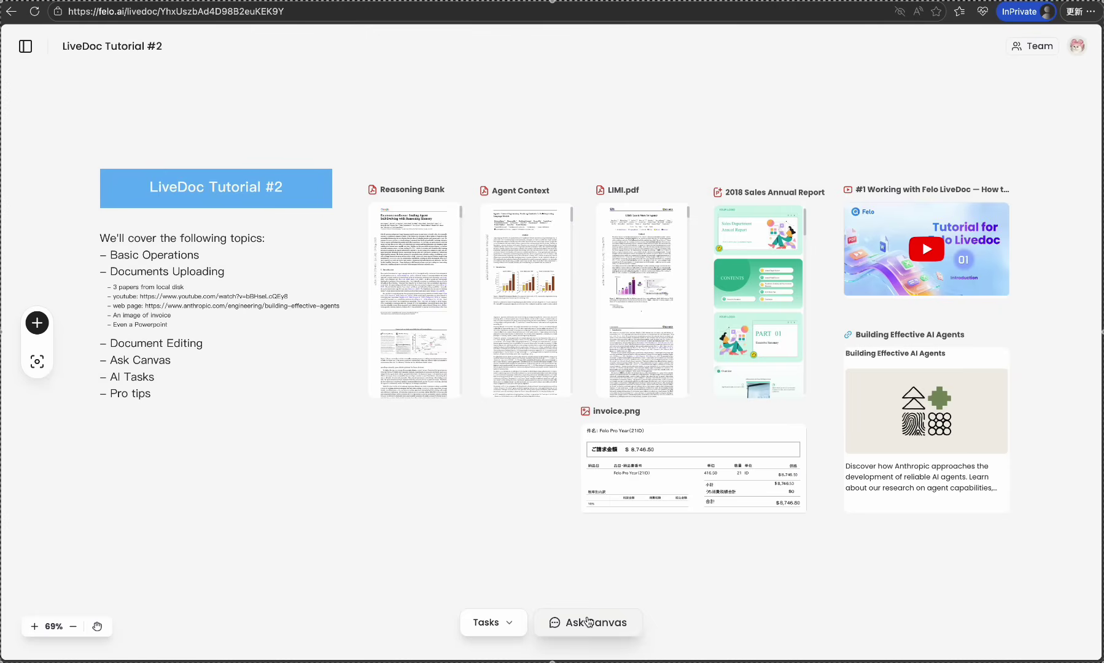
pyautogui.press('super+Tab')
pyautogui.moveTo(423, 331); pyautogui.dragTo(162, 486)
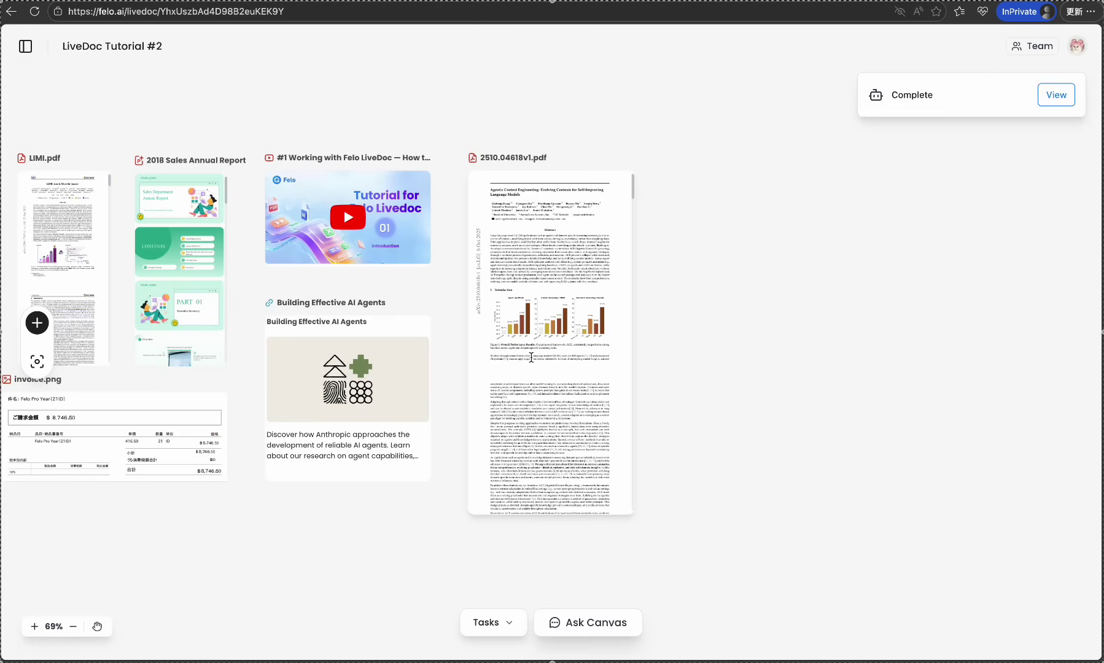
# Copy the YouTube link from the outline note and add it as a video card via Add URL
pyautogui.click(526, 274)
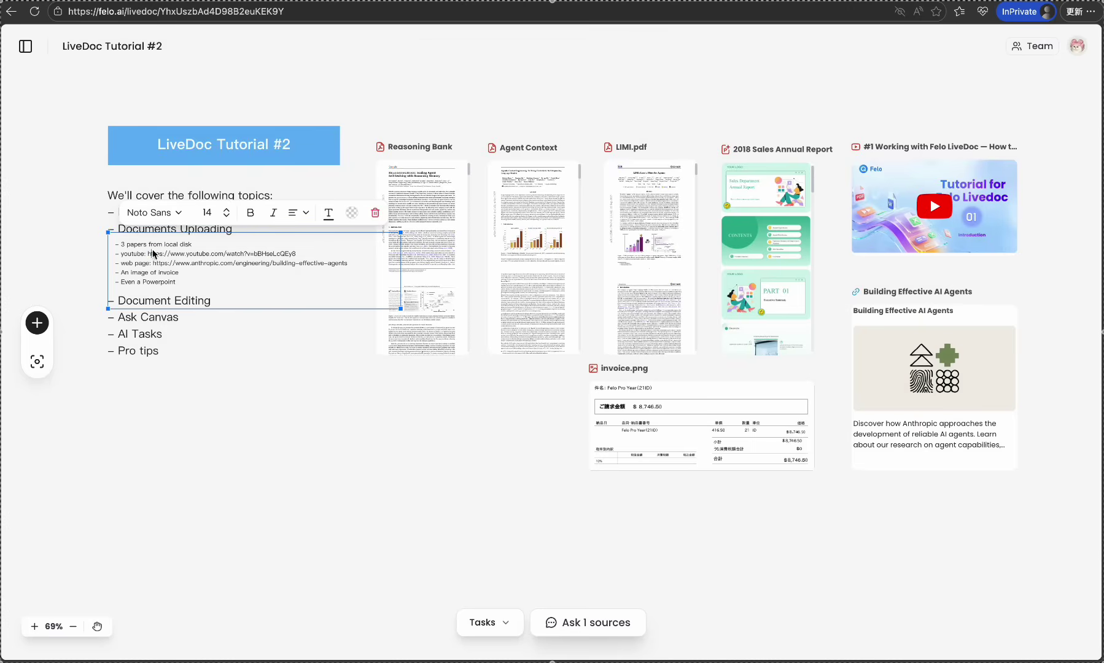
pyautogui.moveTo(148, 254); pyautogui.dragTo(297, 254)
pyautogui.press('super+c')
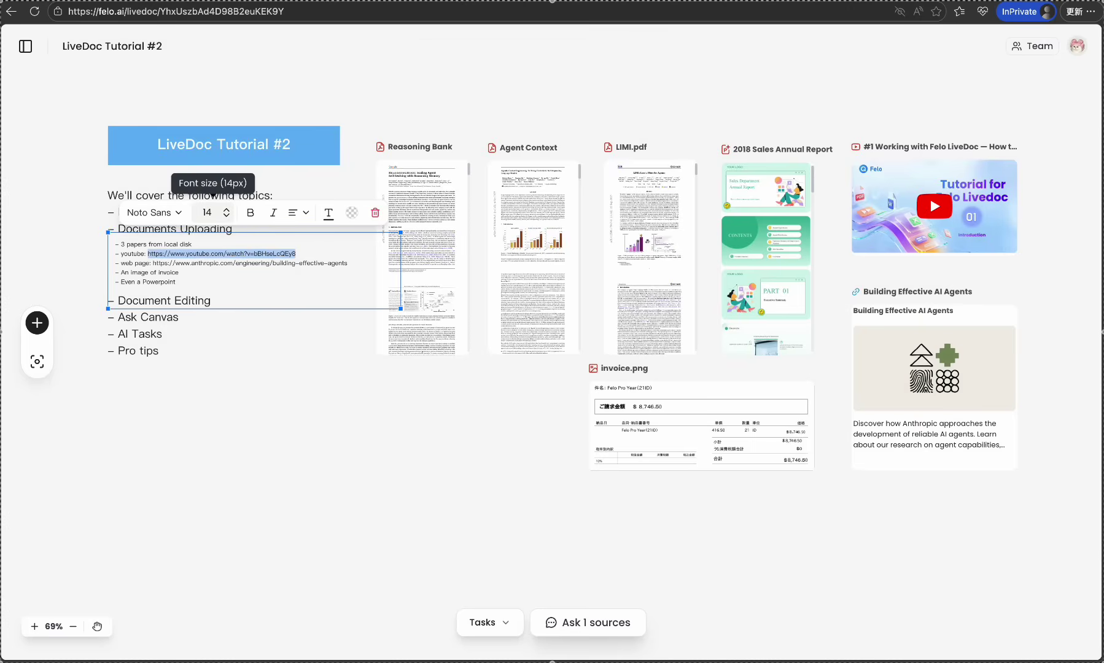
pyautogui.click(37, 323)
pyautogui.click(123, 566)
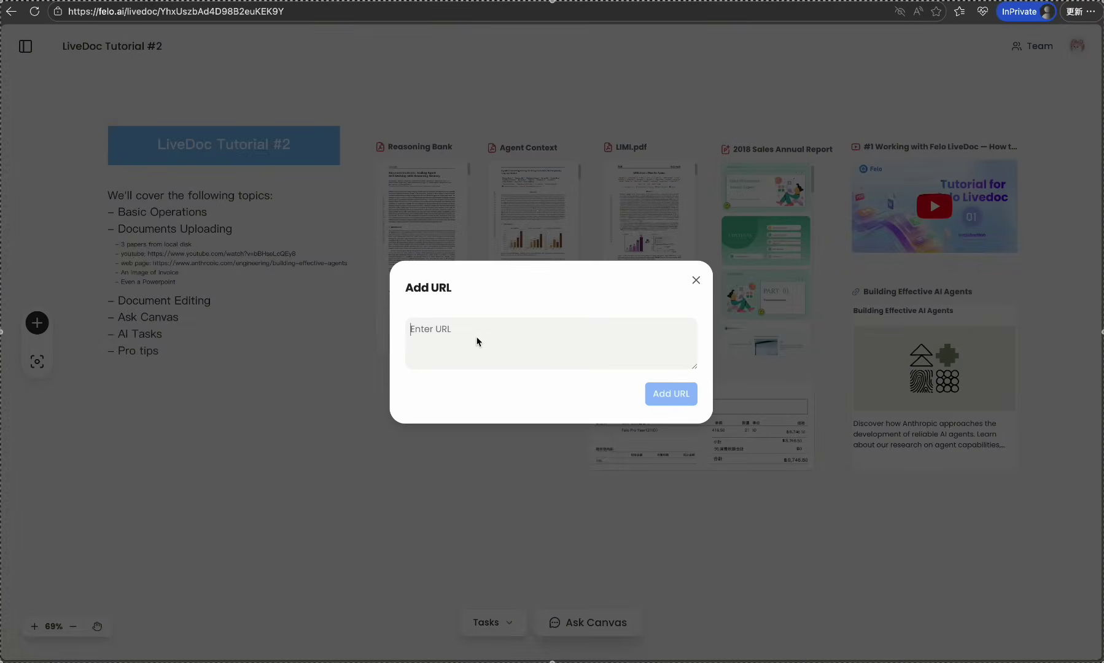
pyautogui.press('super+v')
pyautogui.click(671, 394)
pyautogui.moveTo(565, 245); pyautogui.dragTo(681, 403)
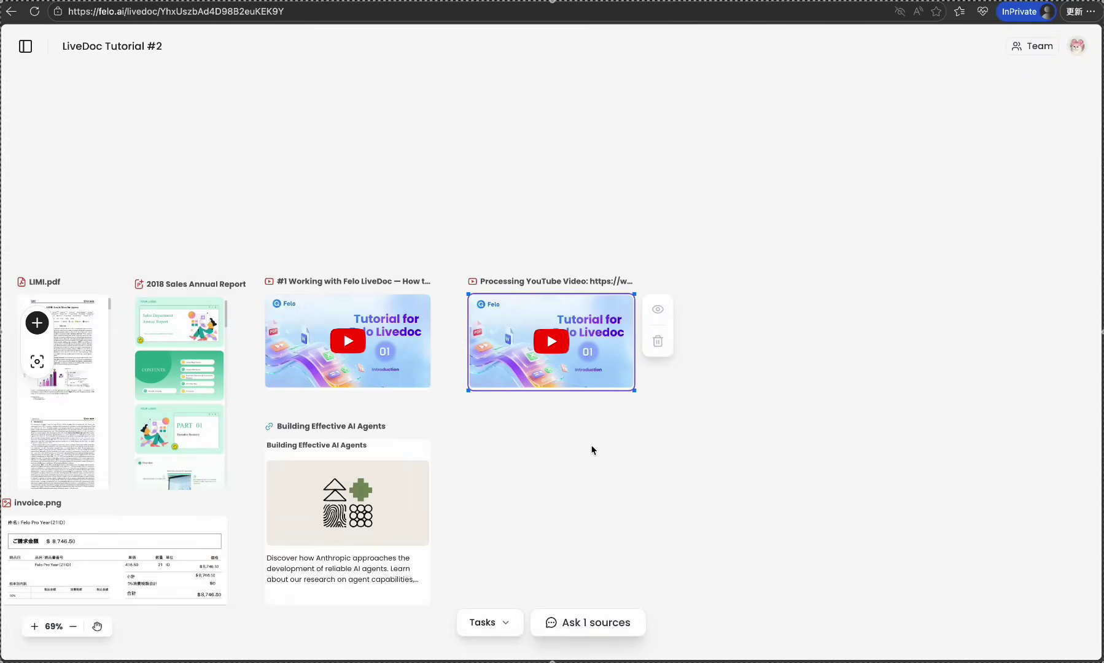
pyautogui.click(37, 322)
pyautogui.click(311, 178)
pyautogui.press('super+Tab')
# Drop invoice.png onto the canvas and upload 2018+Sales+Department+Annual+Report.pptx via Upload PPT
pyautogui.click(396, 335)
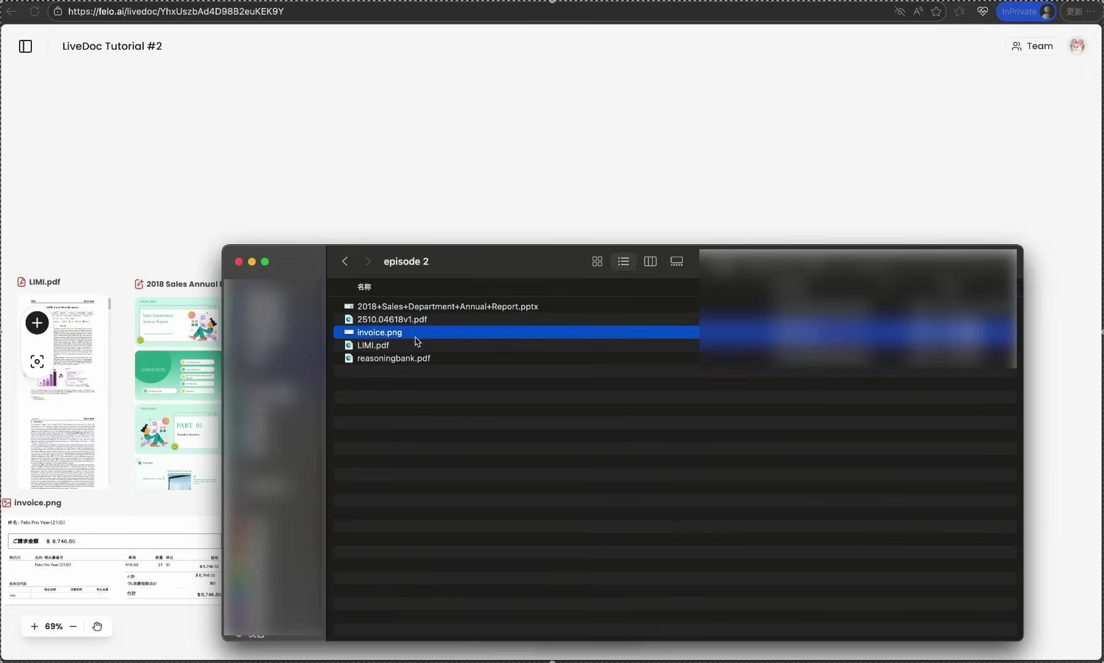
pyautogui.moveTo(397, 339); pyautogui.dragTo(497, 167)
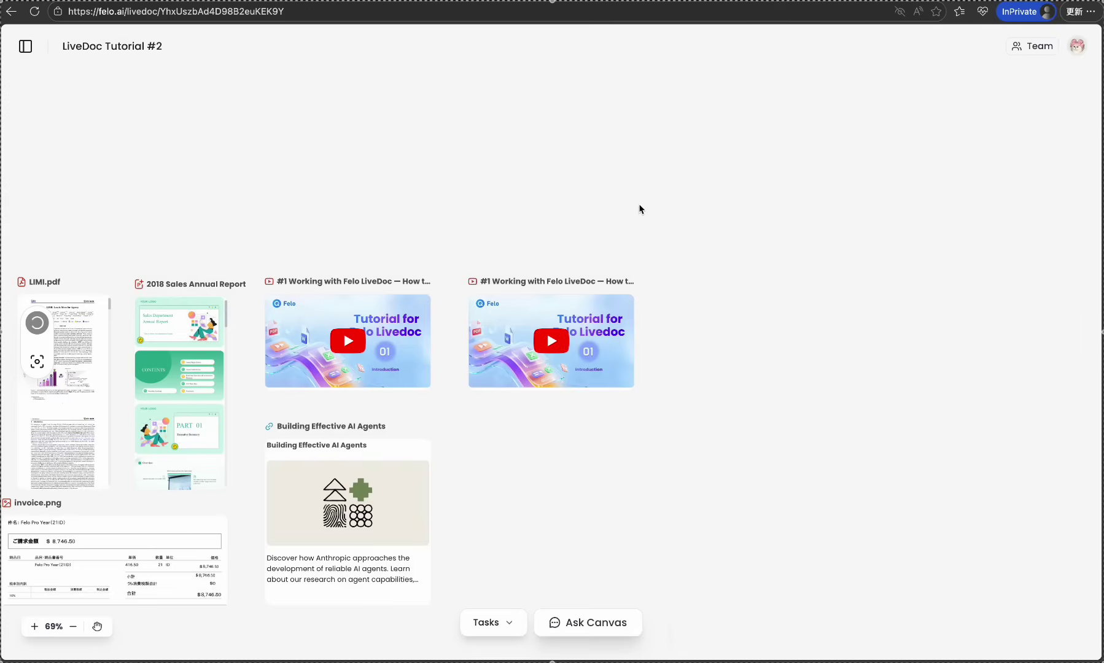
pyautogui.click(37, 323)
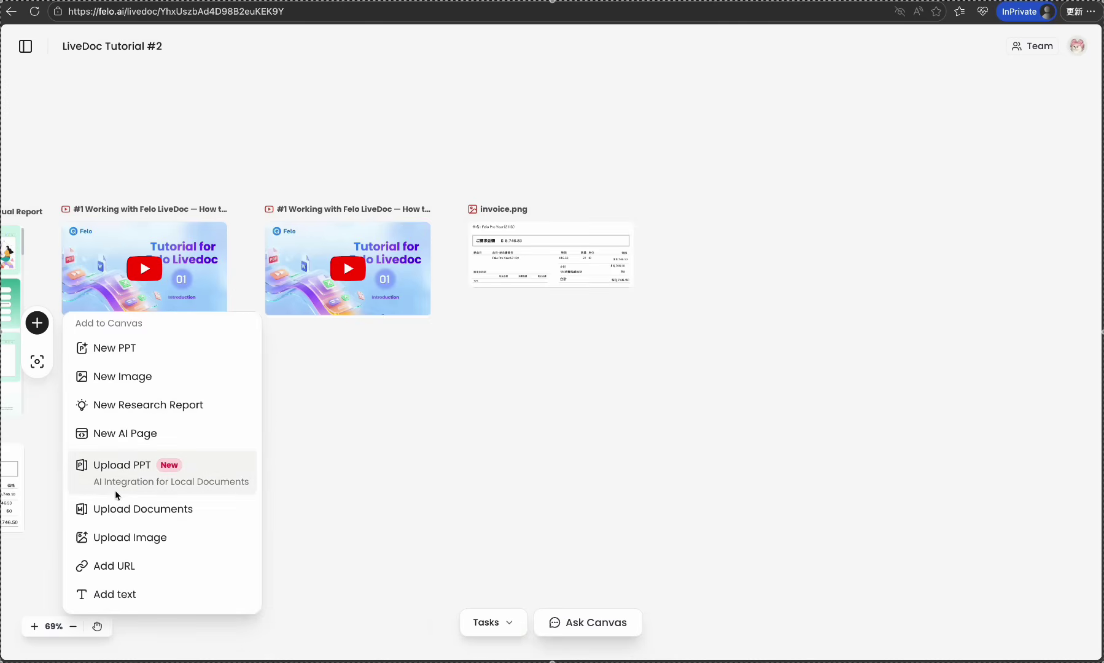
pyautogui.click(167, 476)
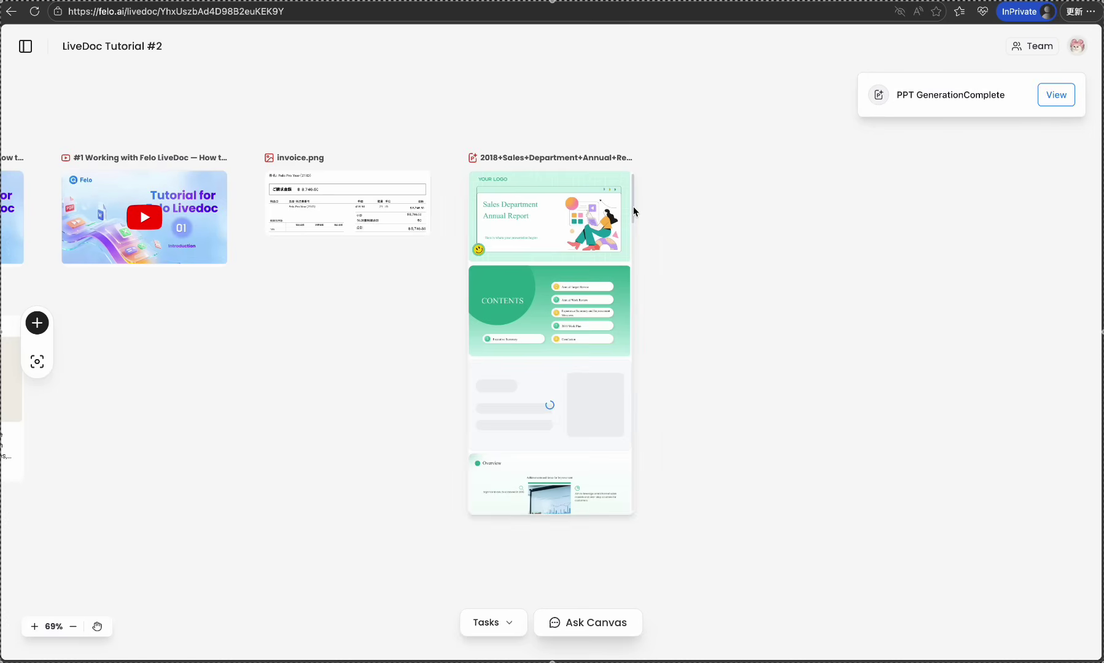
pyautogui.moveTo(633, 207); pyautogui.dragTo(635, 407)
pyautogui.hscroll(-2, 270, 389)
pyautogui.hscroll(-10, 270, 390)
pyautogui.hscroll(-5, 182, 320)
# Paste the note's upload sub-list onto empty canvas and create the '- 3 papers from local disk' doc
pyautogui.click(151, 219)
pyautogui.doubleClick(209, 244)
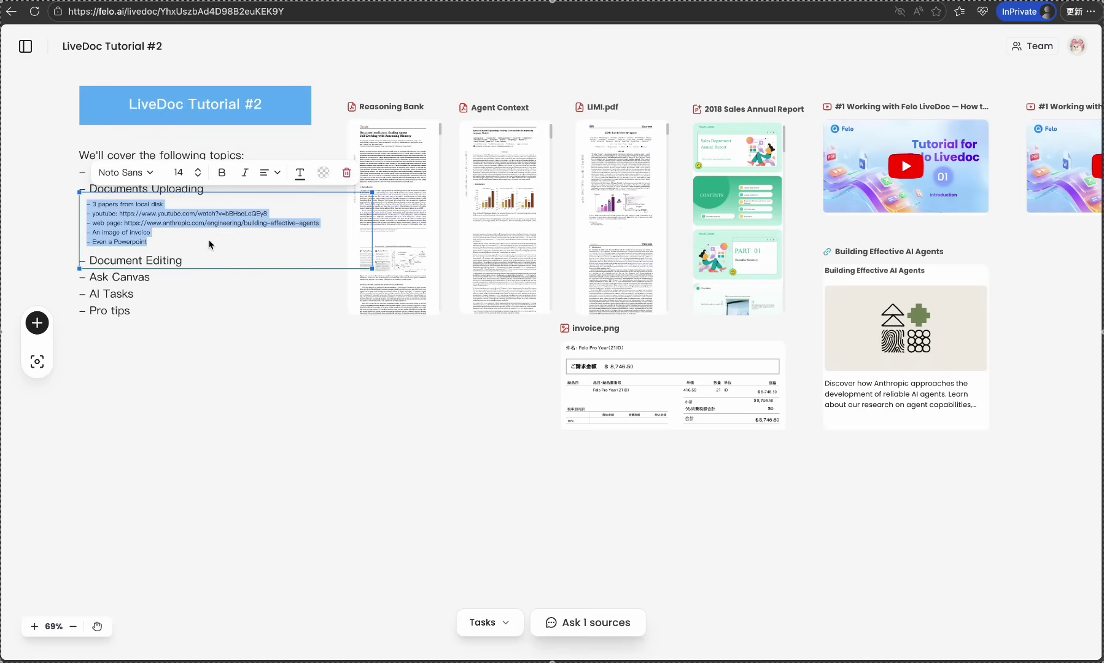
pyautogui.click(493, 486)
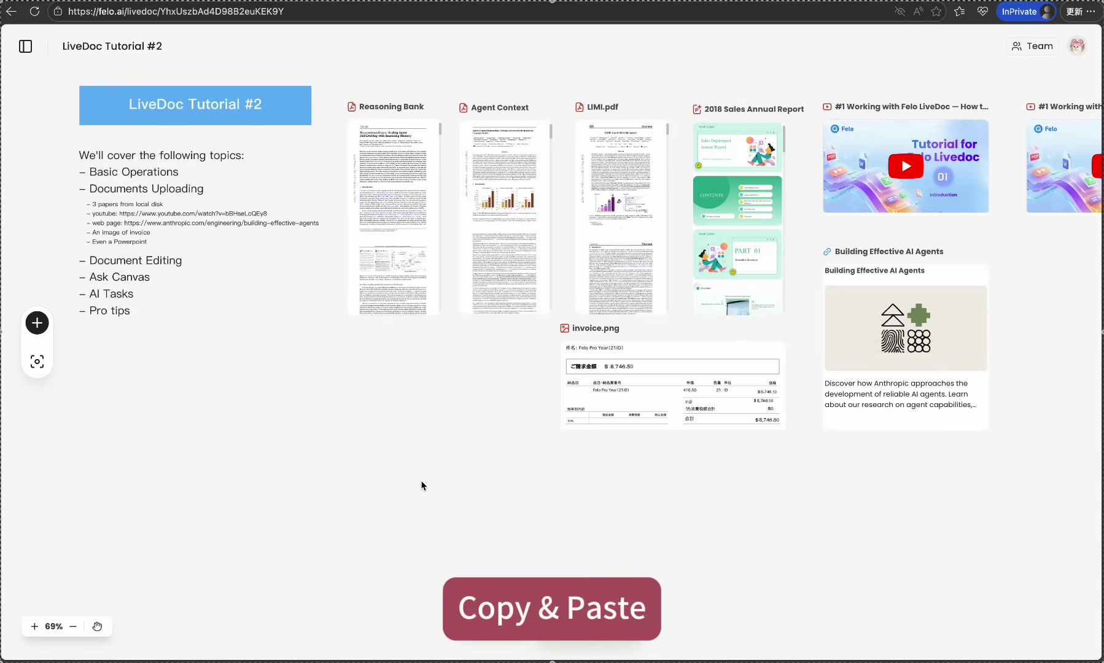
pyautogui.press('super+v')
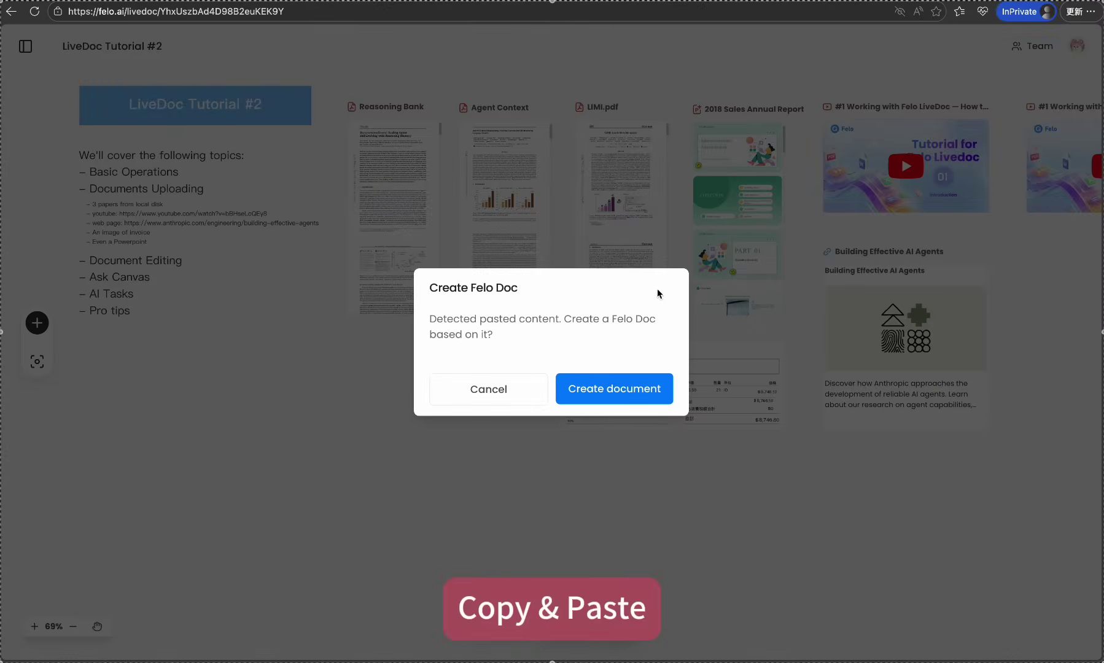
pyautogui.click(610, 392)
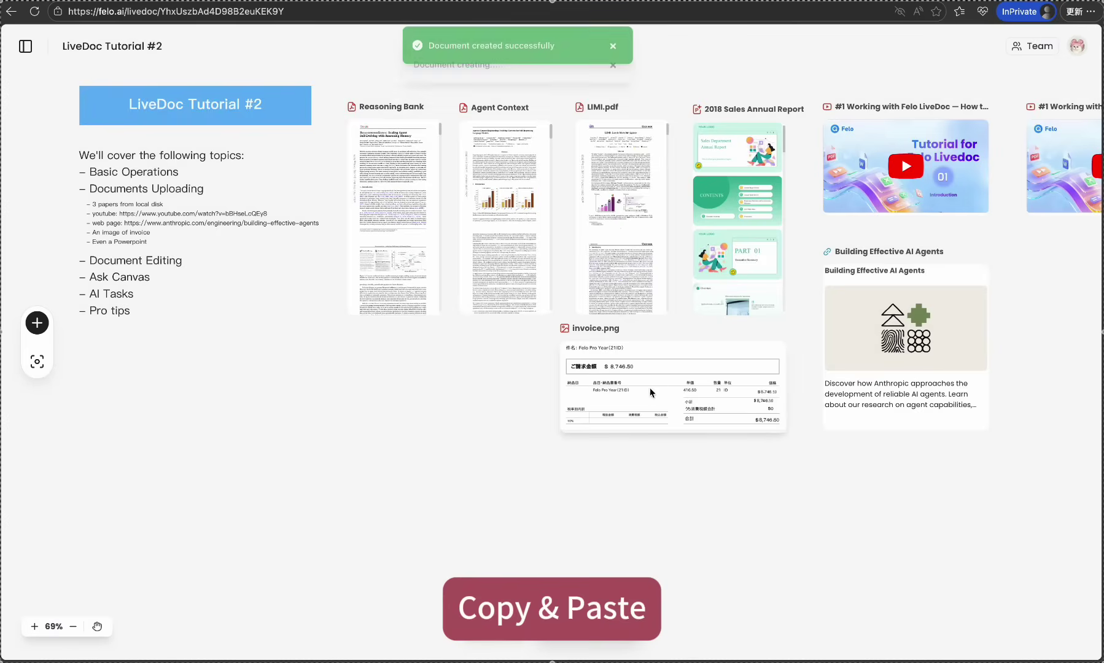
pyautogui.click(38, 323)
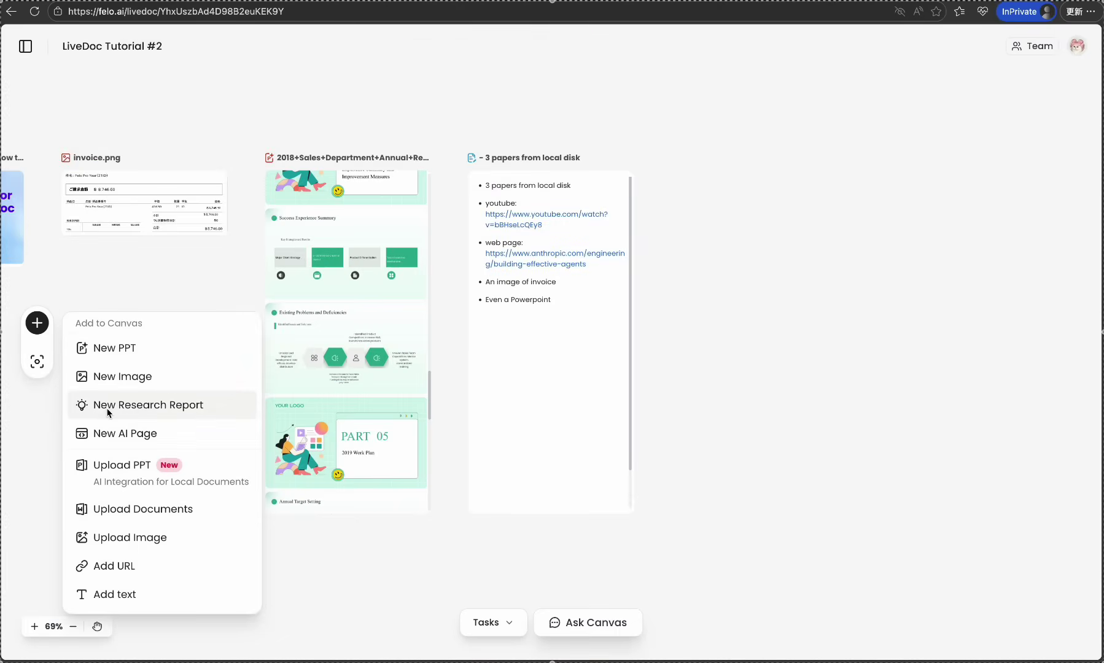
# Generate a new research report on the topic 'how to manage context in ai agent'
pyautogui.click(189, 414)
pyautogui.write('how to ')
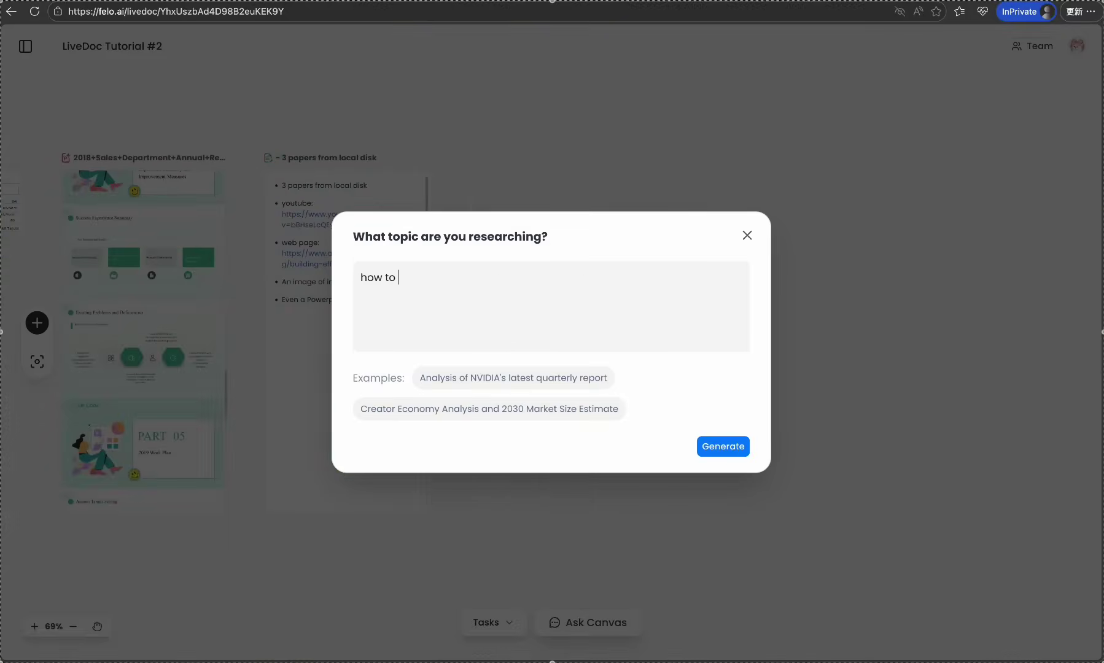
pyautogui.write('mang')
pyautogui.write('ge contex')
pyautogui.write('ge context in ai agent')
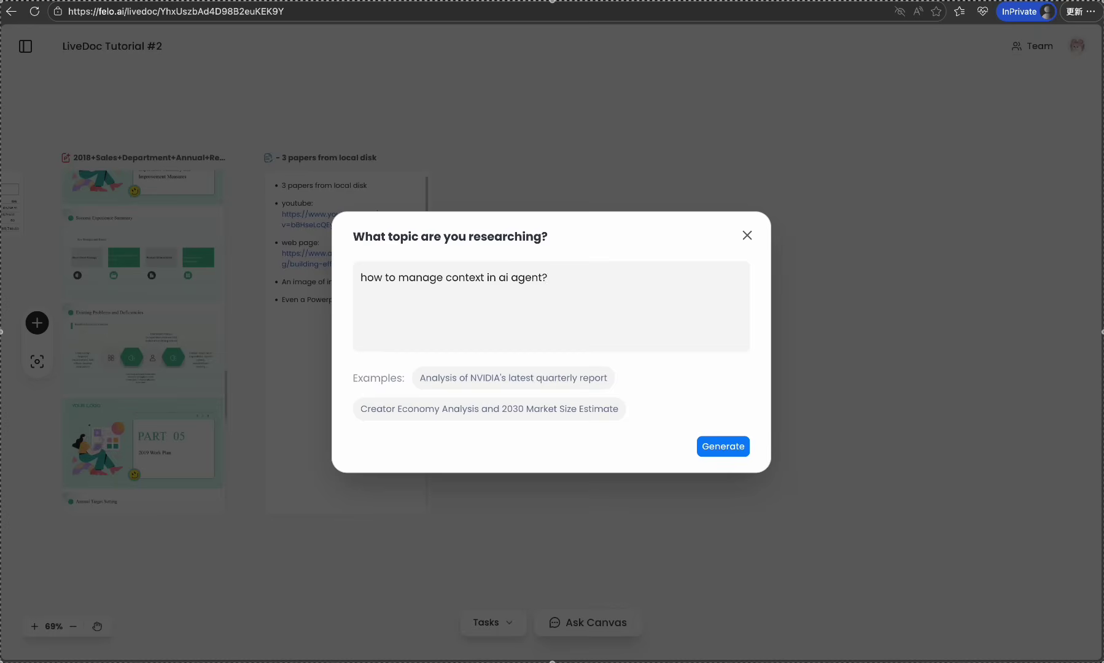
pyautogui.press('Return')
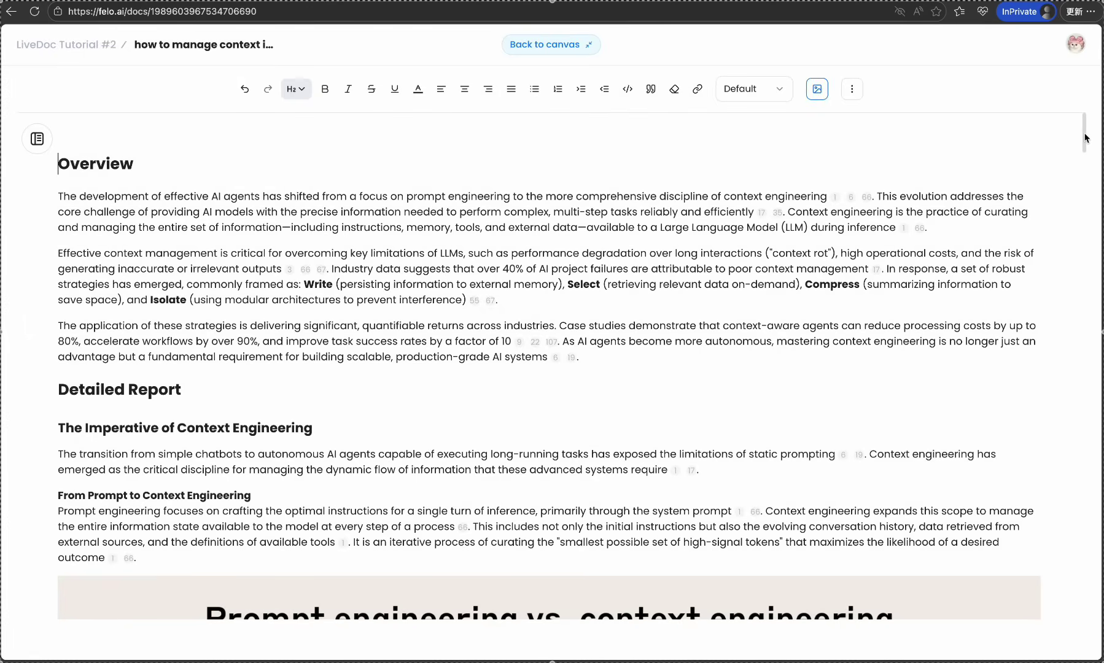
# Scroll down through the generated context-management report
pyautogui.moveTo(1084, 137); pyautogui.dragTo(1084, 629)
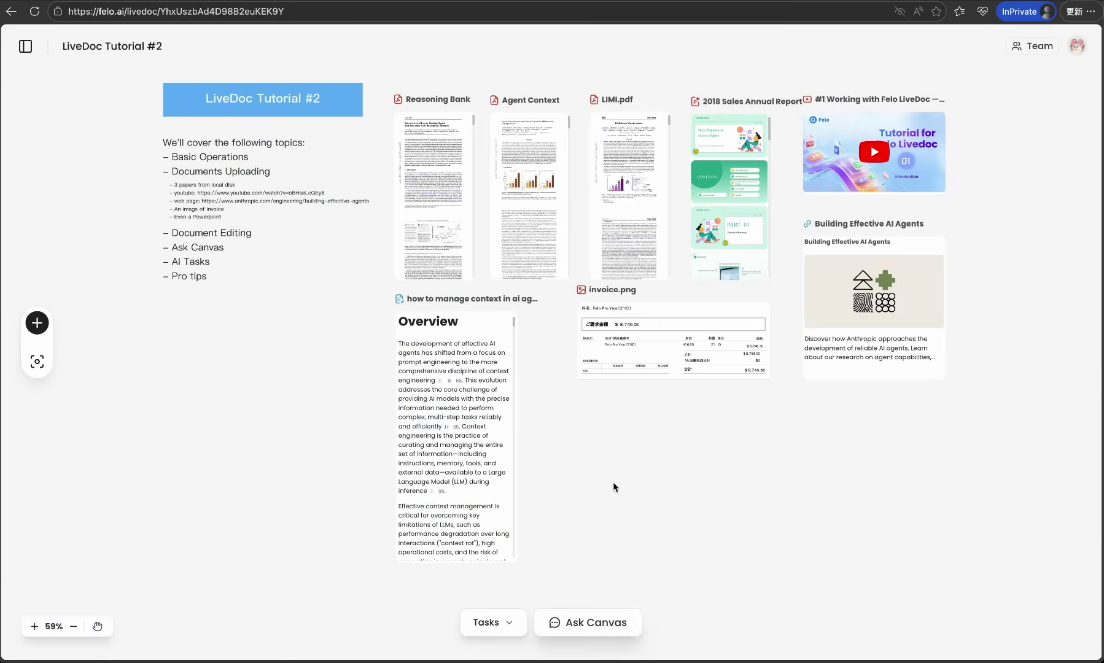
# Open the context report and insert a generated 'Context Engineering' mind map under Detailed Report
pyautogui.doubleClick(453, 403)
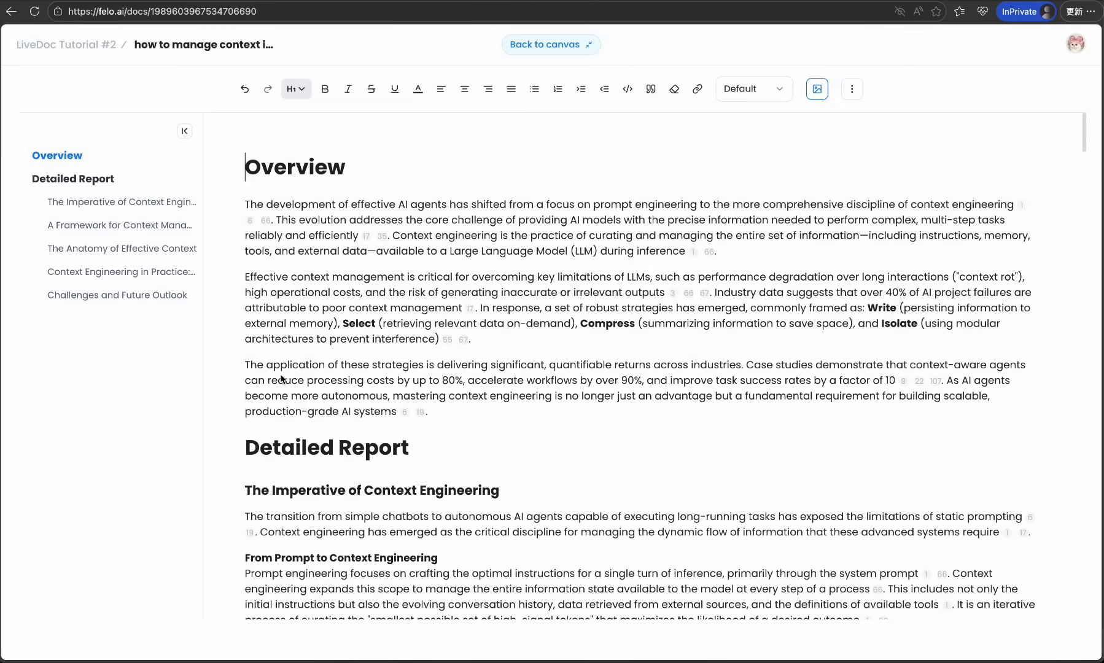
pyautogui.click(248, 450)
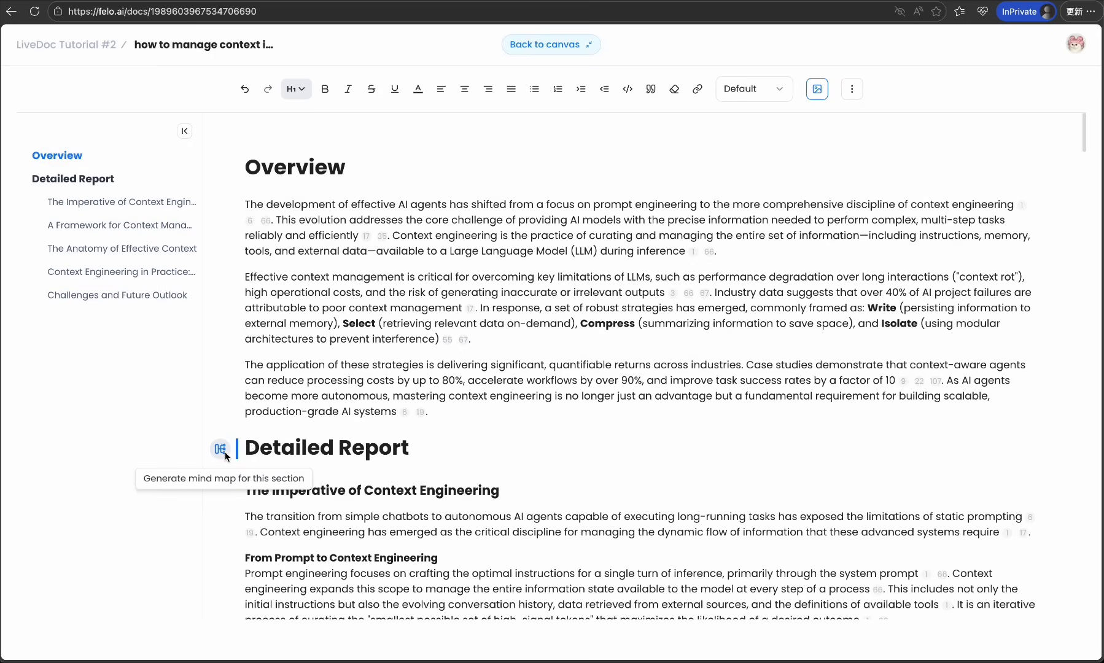
pyautogui.click(221, 449)
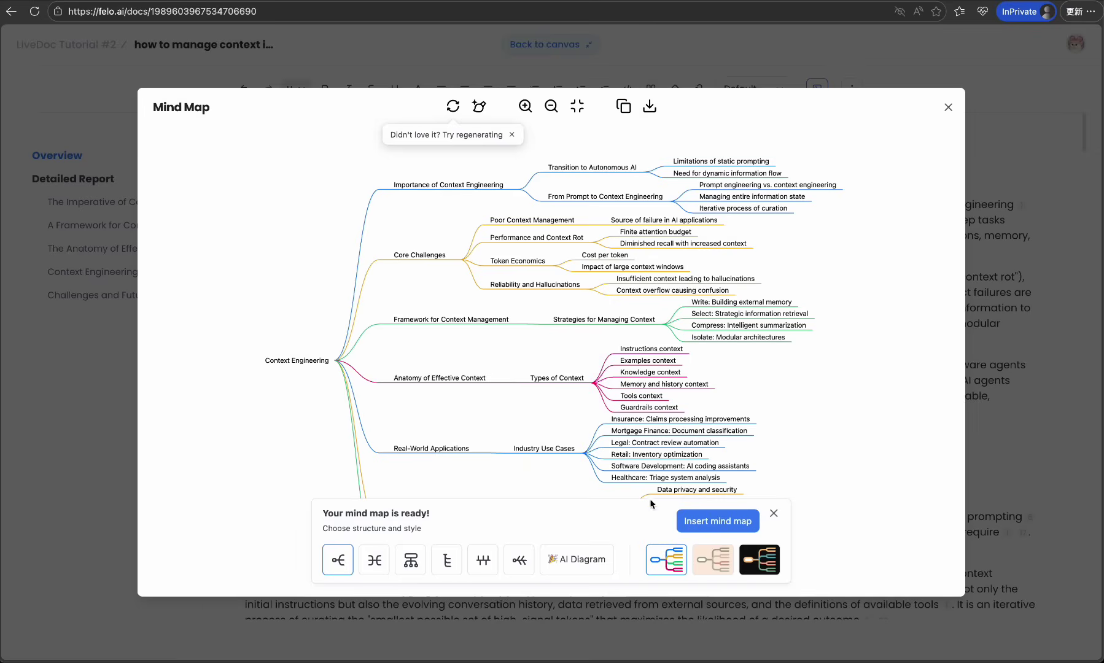
pyautogui.click(726, 530)
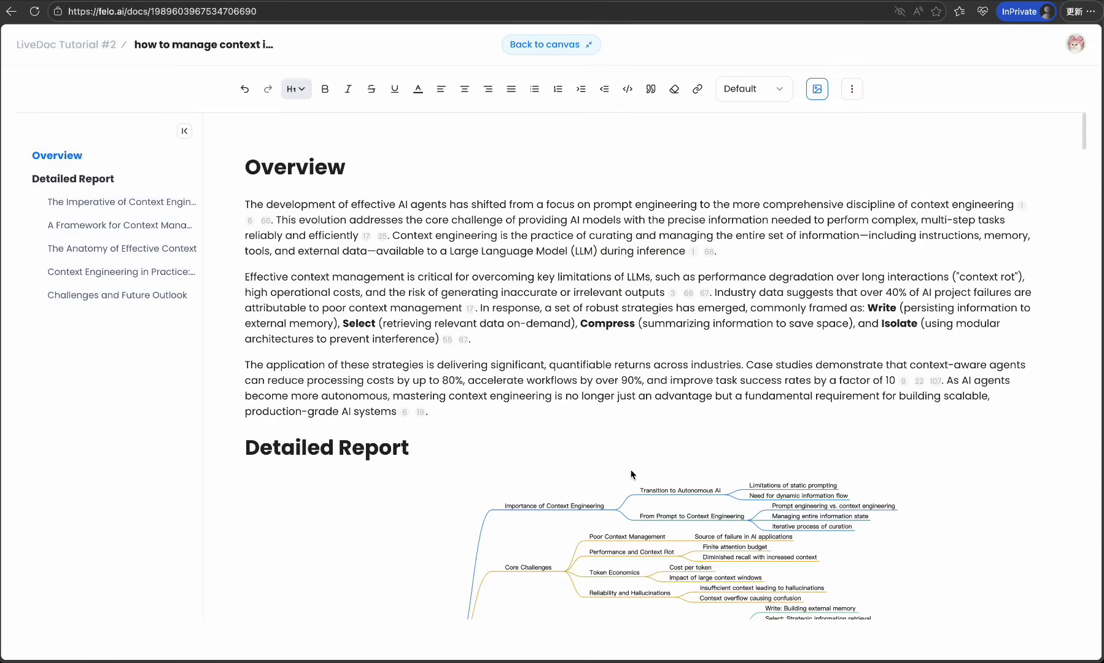
pyautogui.scroll(-5, 633, 474)
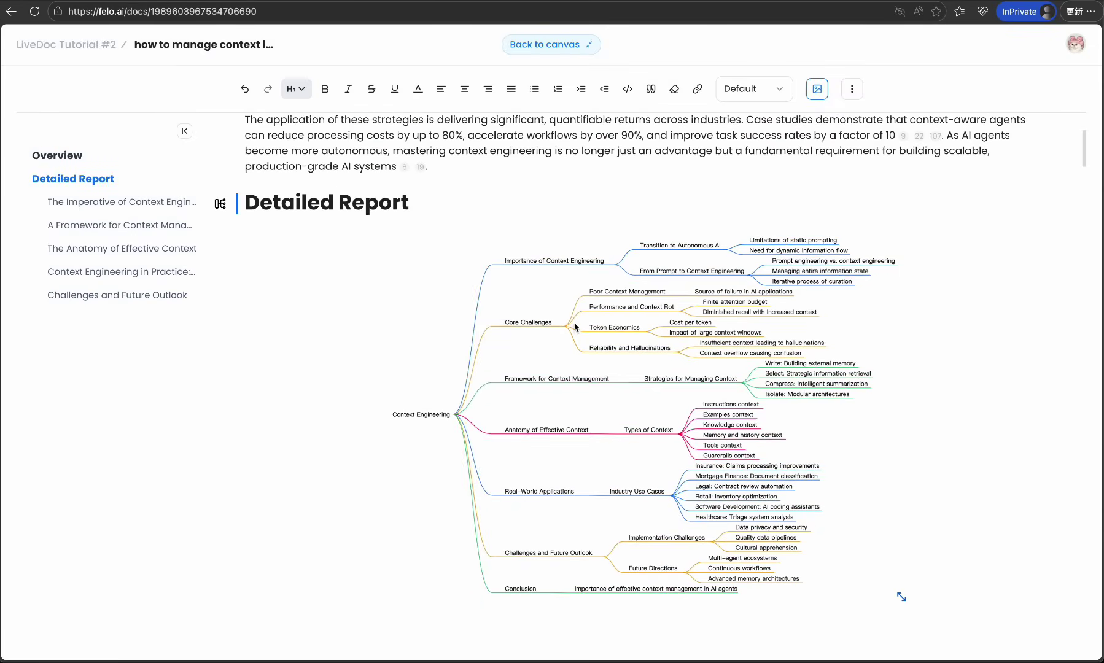
pyautogui.scroll(-15, 619, 366)
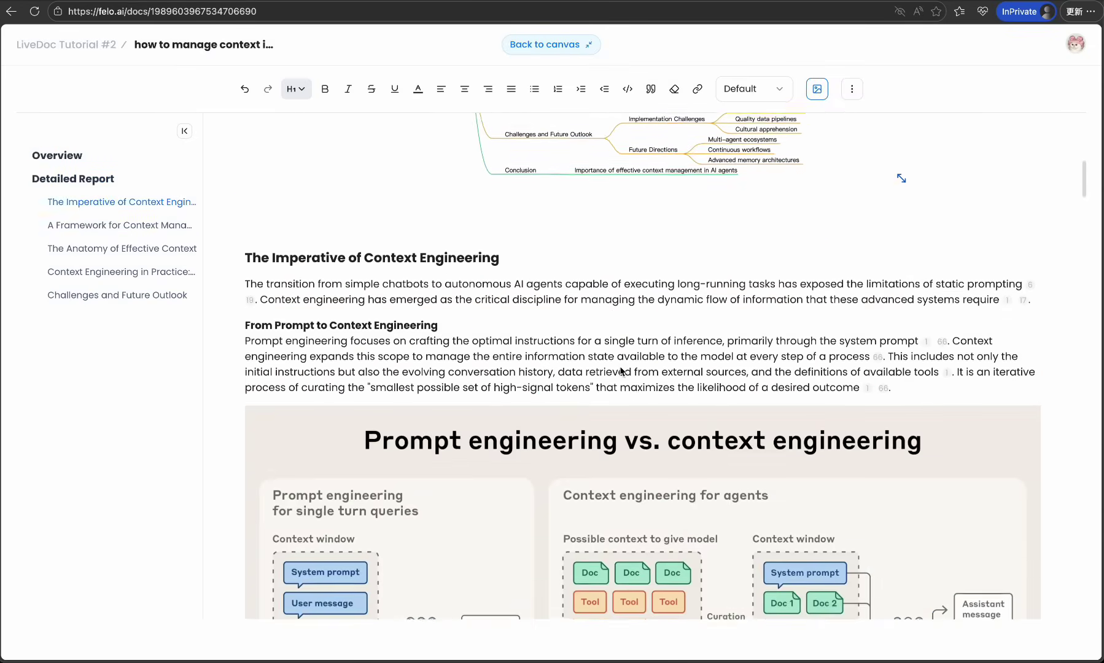
pyautogui.scroll(-5, 622, 371)
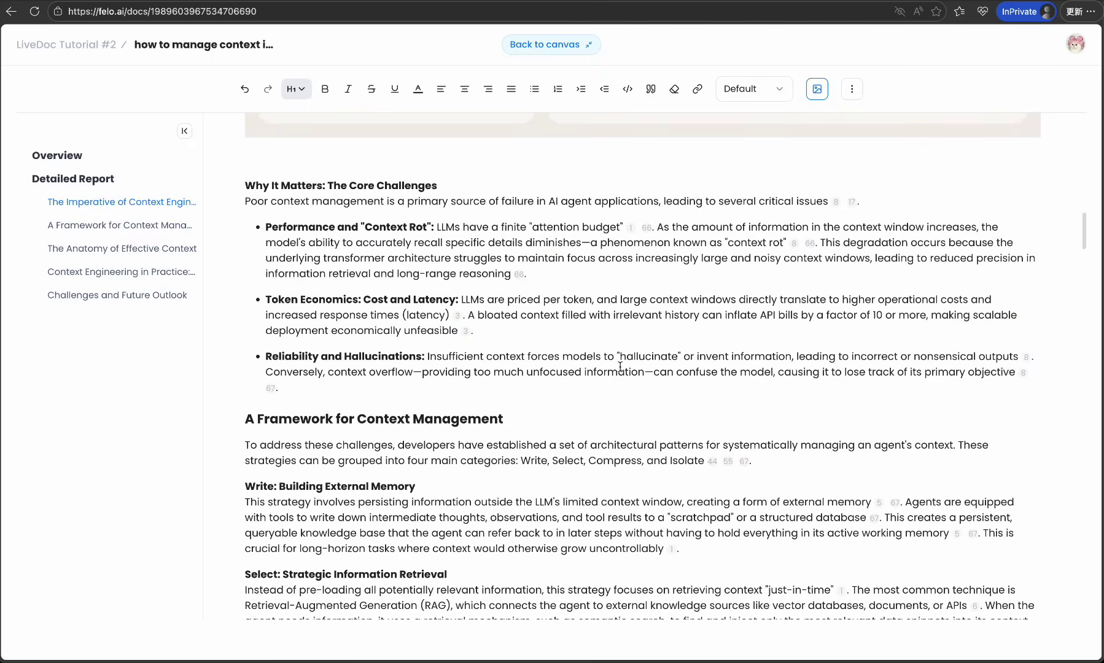
# Select Why It Matters through the Reliability bullet, view AI Tools options, and return to the canvas
pyautogui.click(248, 201)
pyautogui.moveTo(252, 202); pyautogui.dragTo(615, 398)
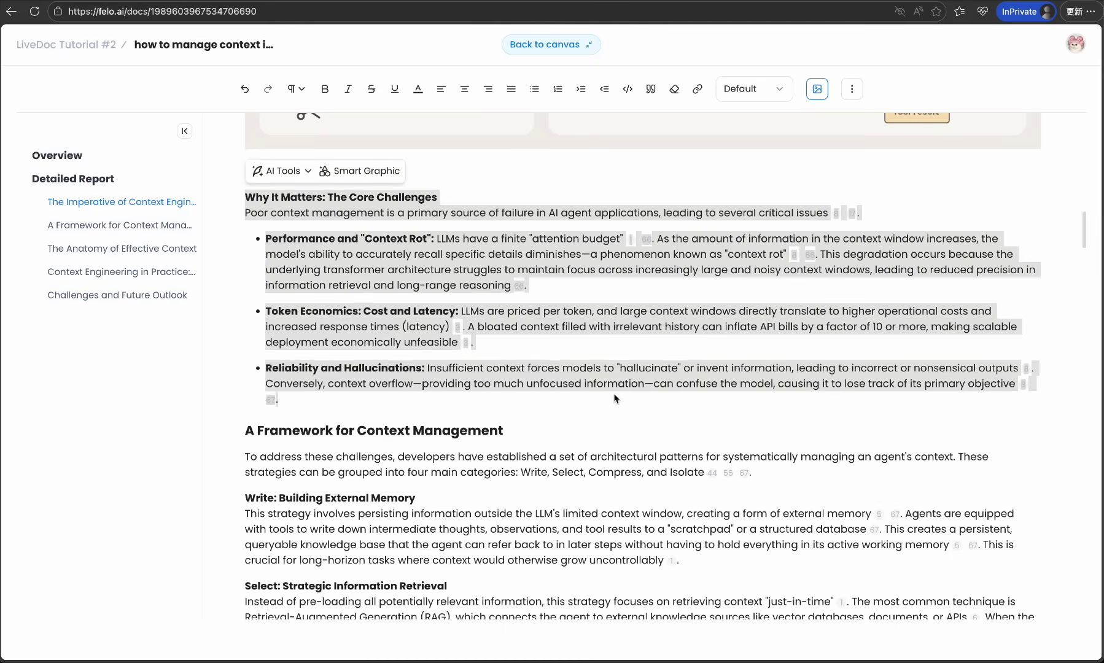
pyautogui.click(307, 170)
pyautogui.moveTo(282, 198)
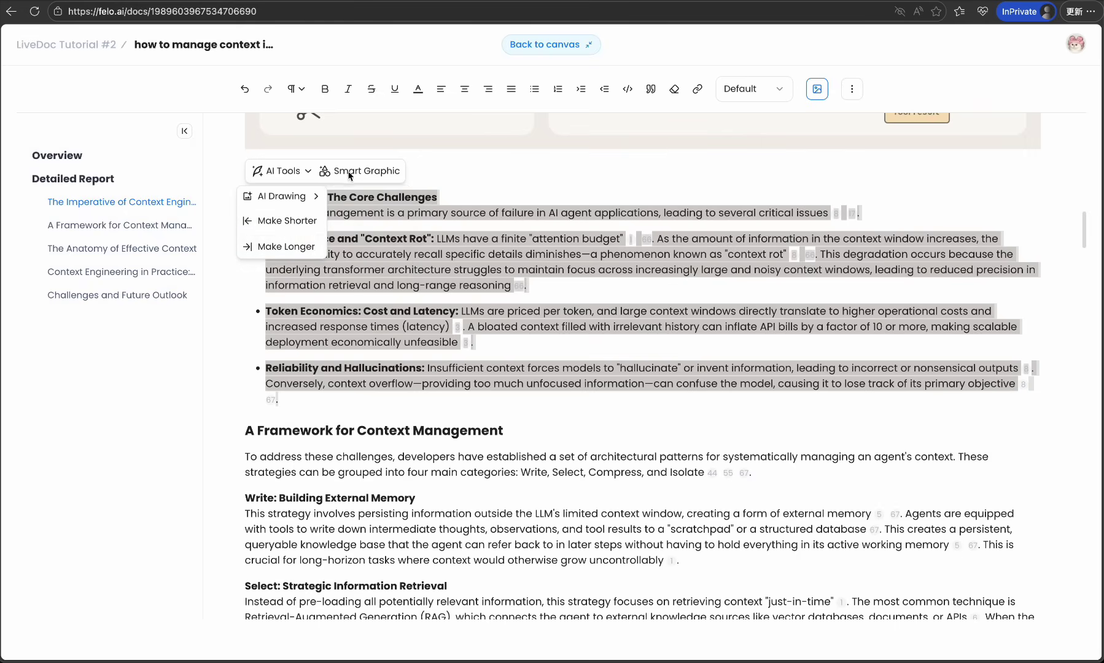
pyautogui.click(553, 45)
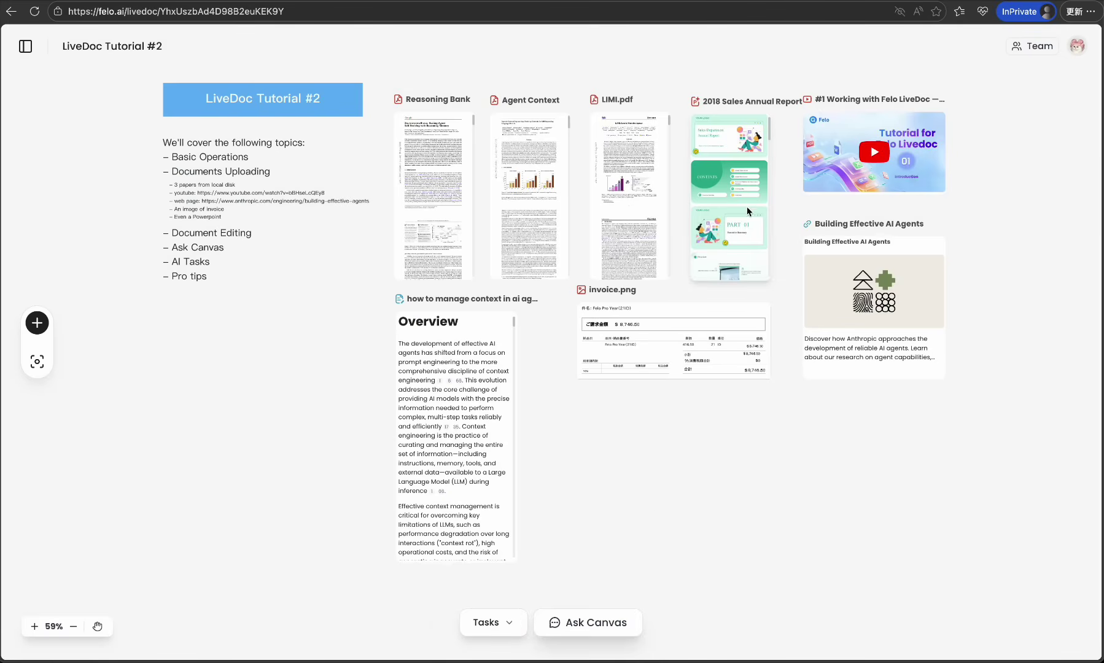
# Open the 2018 Sales Annual Report deck and append '2018' to the title slide's title
pyautogui.click(733, 196)
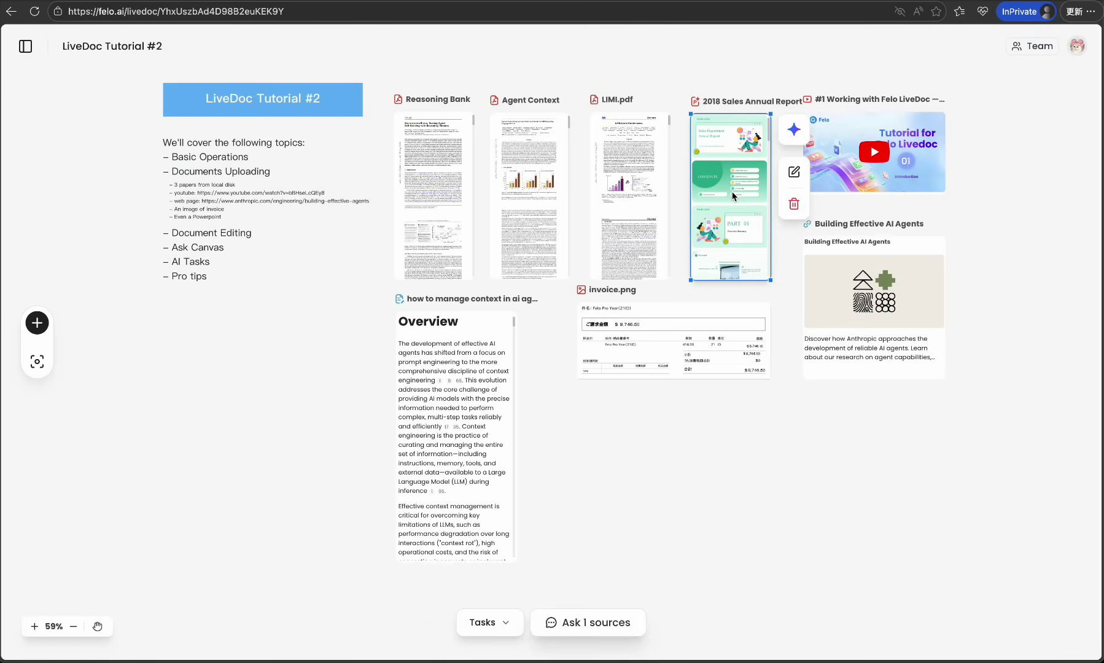
pyautogui.click(795, 173)
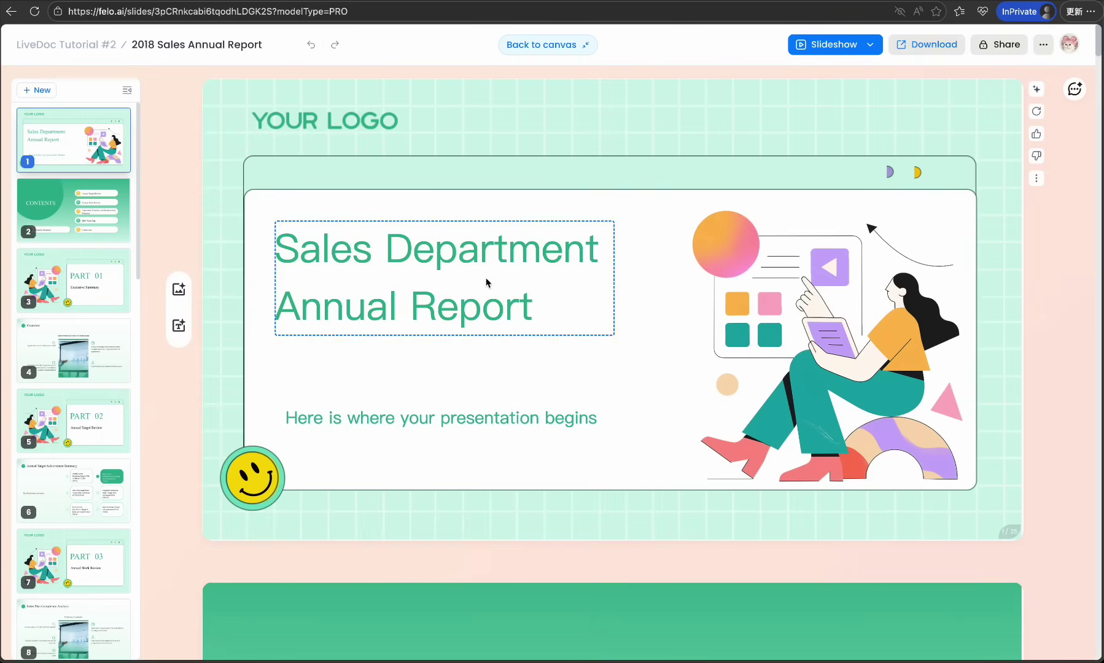
pyautogui.click(396, 248)
pyautogui.moveTo(447, 277); pyautogui.dragTo(456, 306)
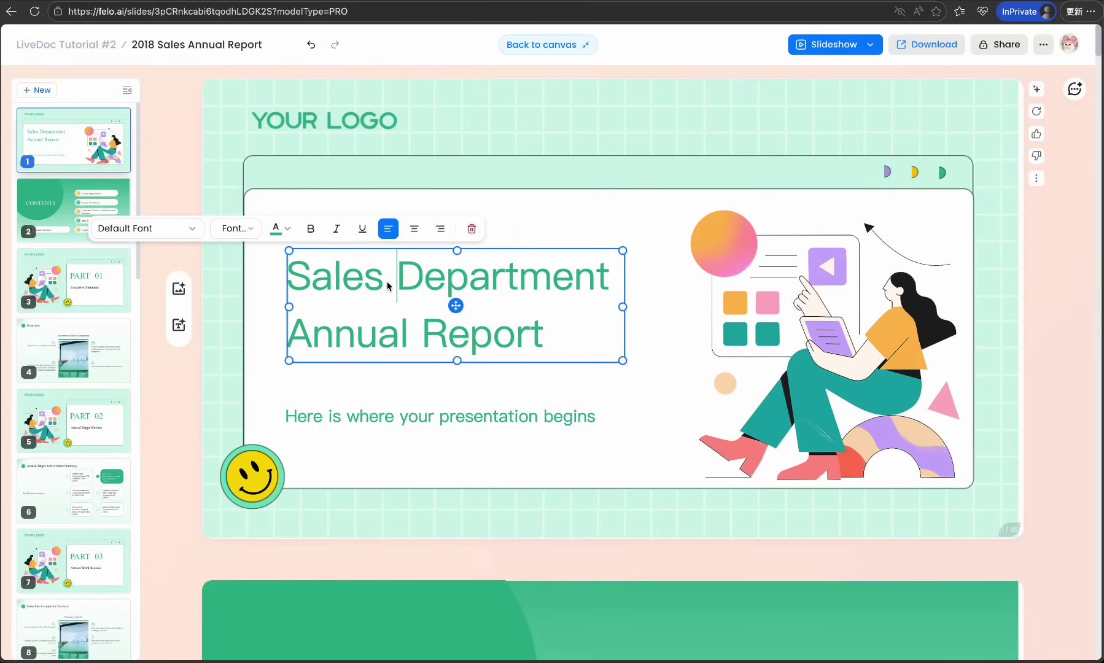
pyautogui.click(559, 339)
pyautogui.write('2018')
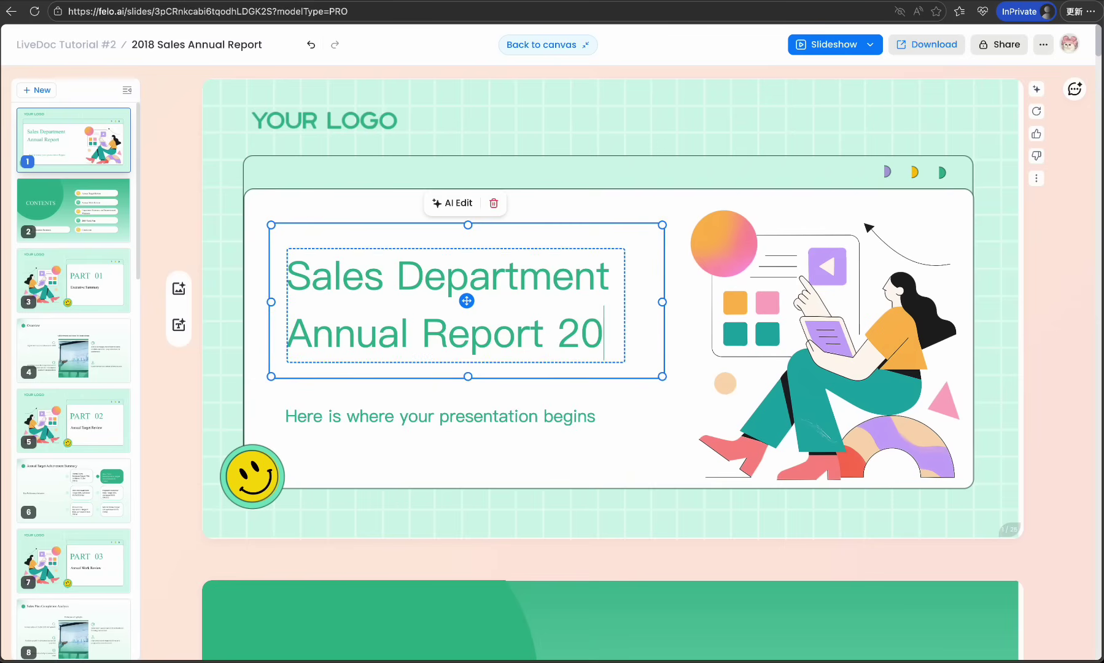
# Select the title slide's illustration and open AI Edit's image model list
pyautogui.click(598, 198)
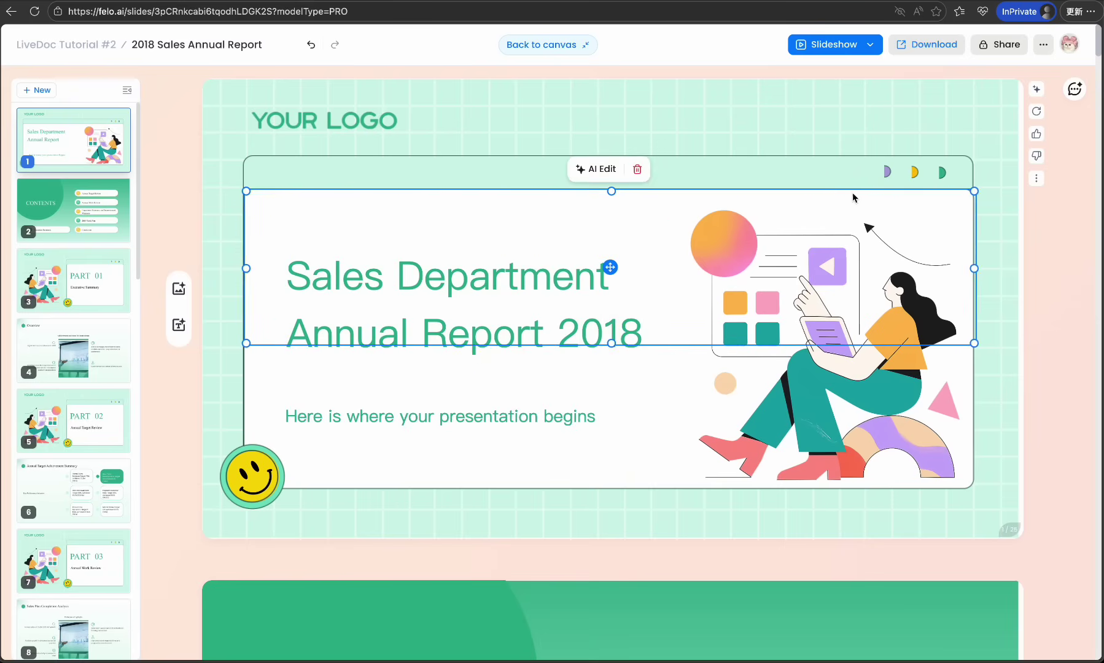
pyautogui.click(786, 107)
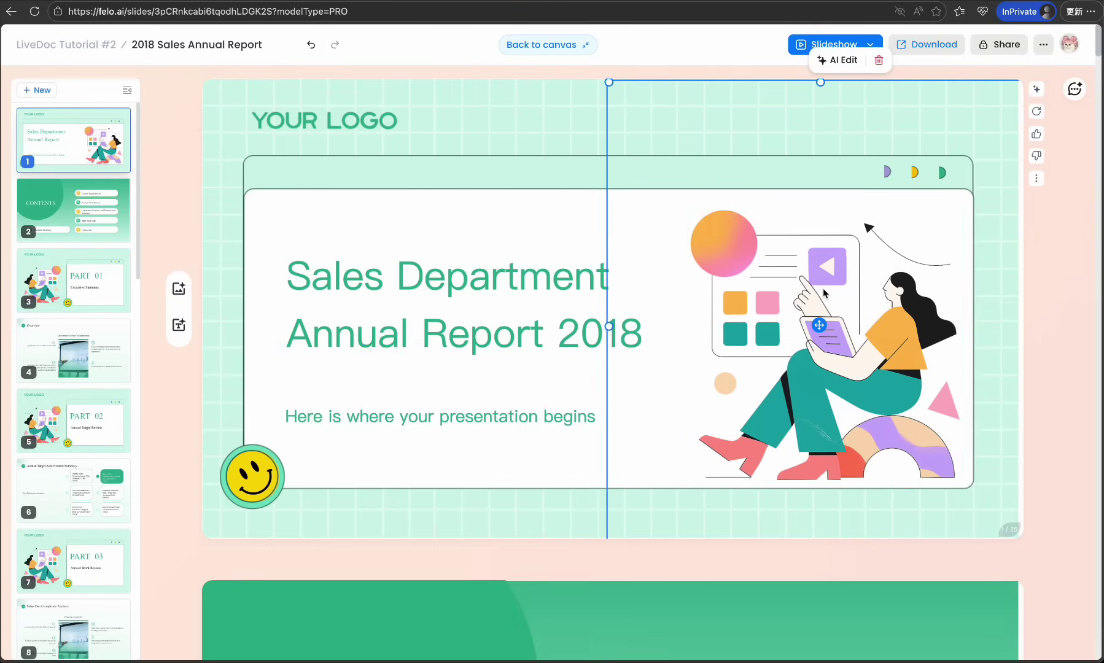
pyautogui.click(827, 291)
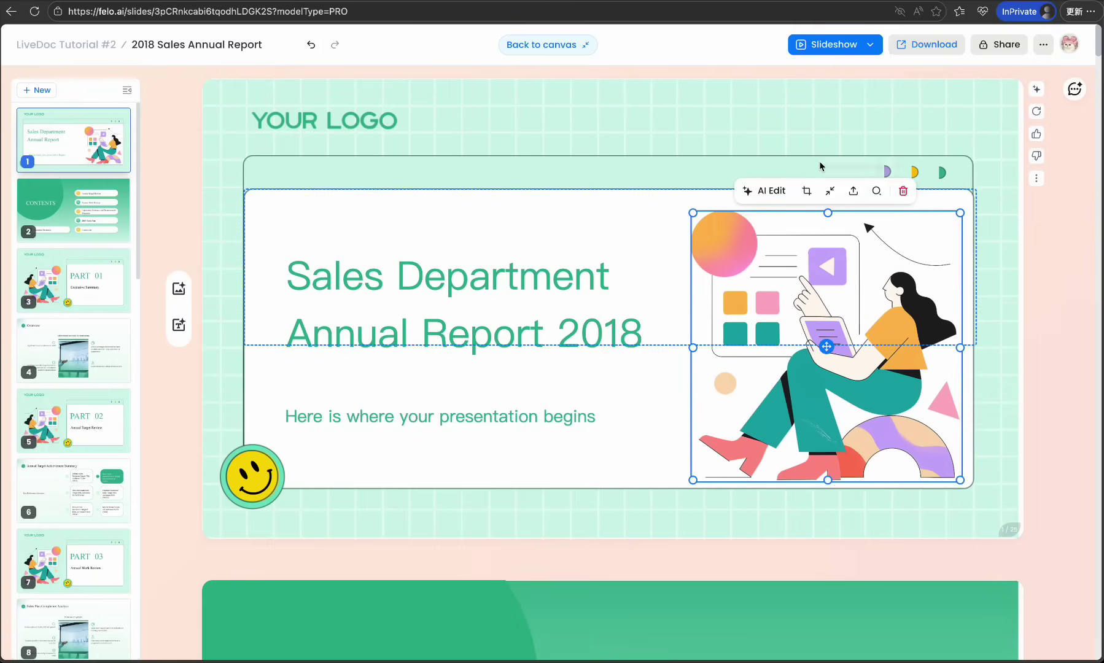
pyautogui.click(828, 192)
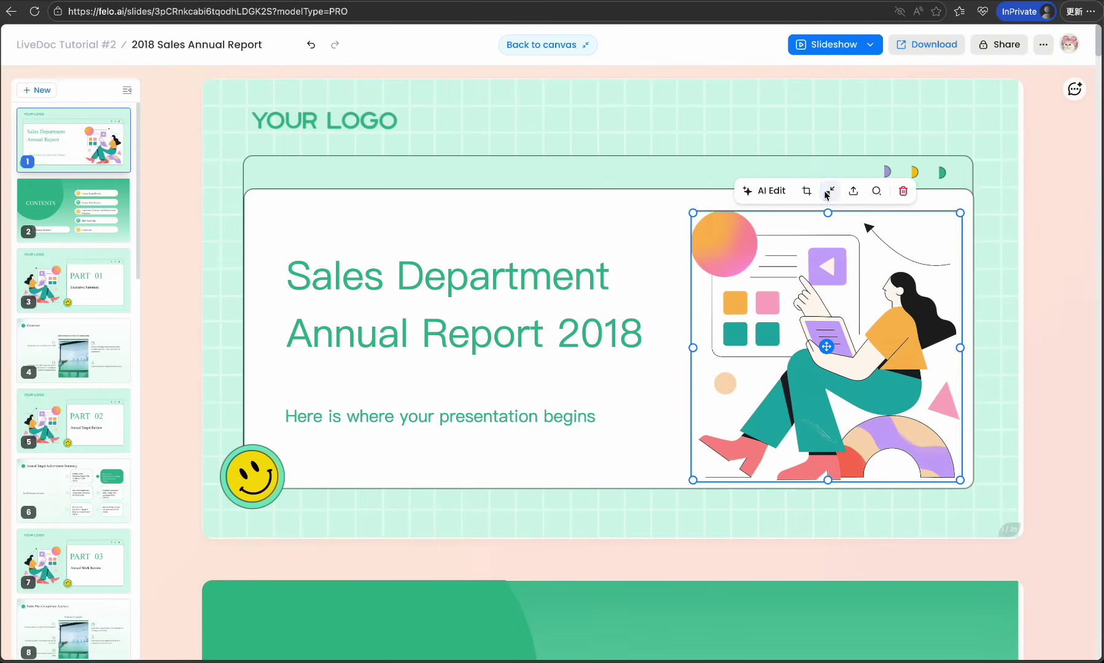
pyautogui.click(768, 191)
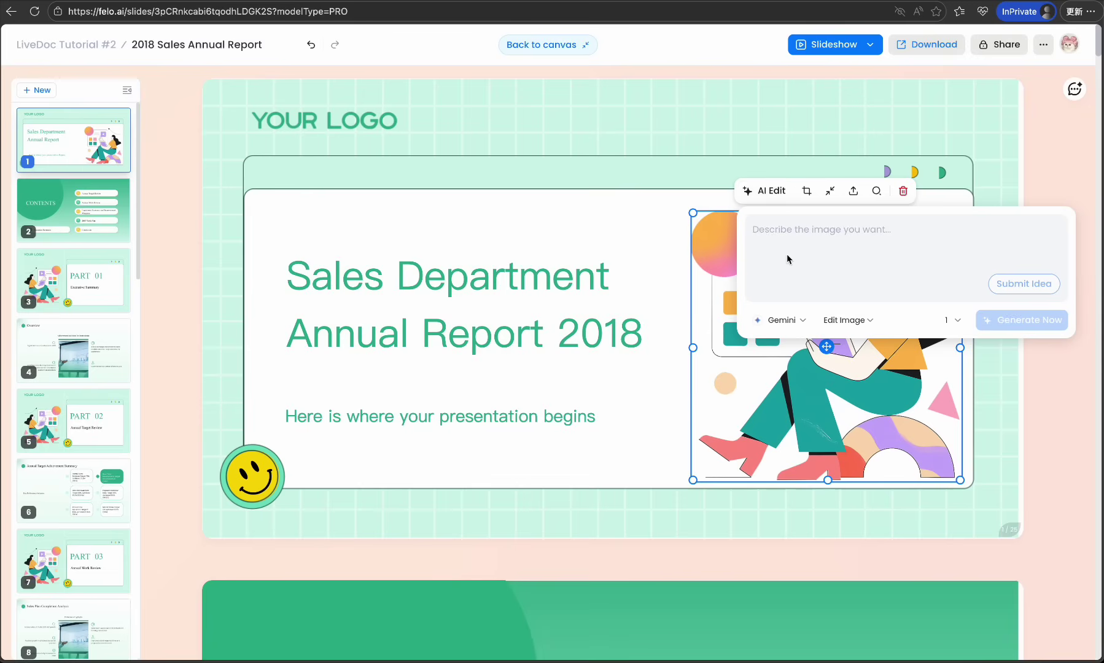
pyautogui.click(802, 321)
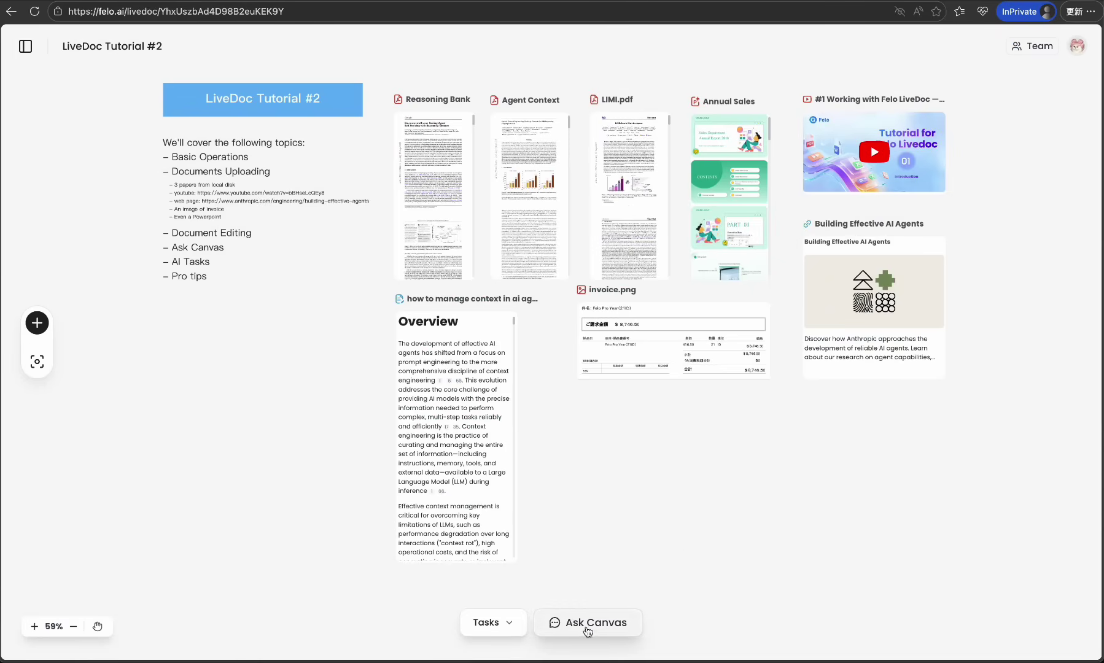
# Ask Canvas what the key findings of the three papers are
pyautogui.click(587, 629)
pyautogui.write('what are the key findings ')
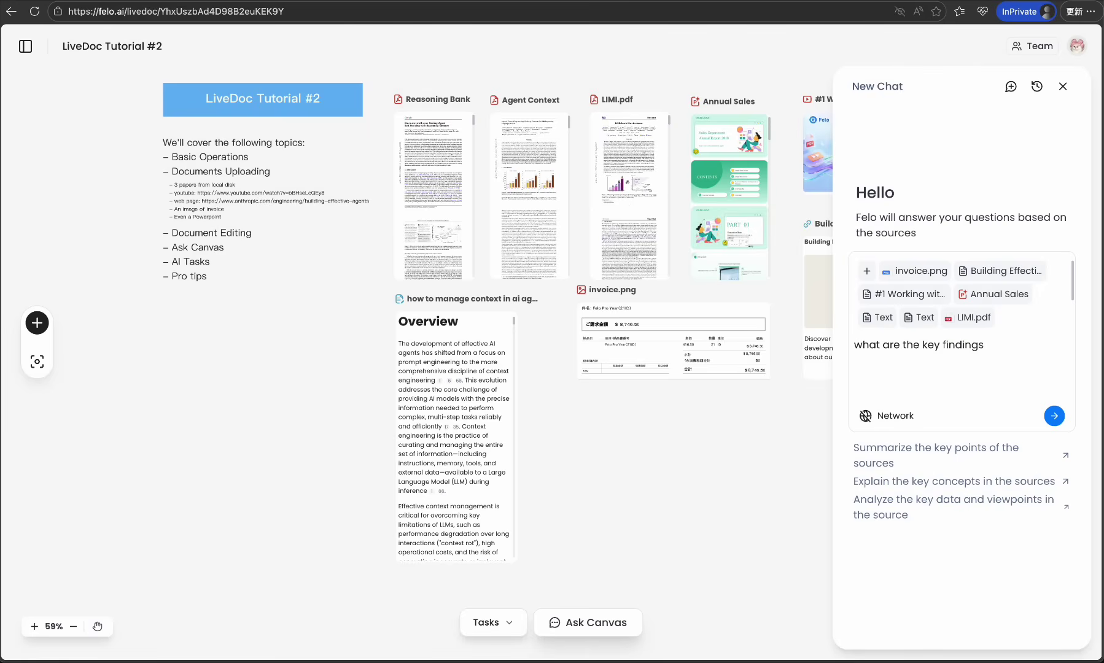
pyautogui.write('of the three papaer?')
pyautogui.press('Return')
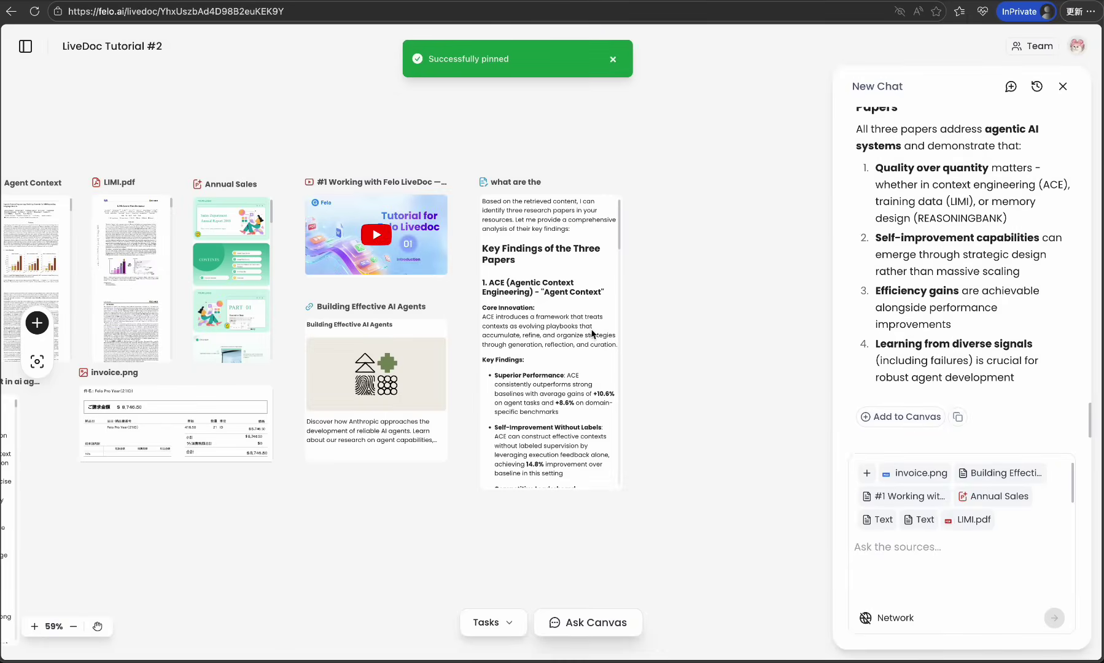
# Open the pinned 'what are the' answer card as a full document and review it
pyautogui.click(585, 330)
pyautogui.click(643, 251)
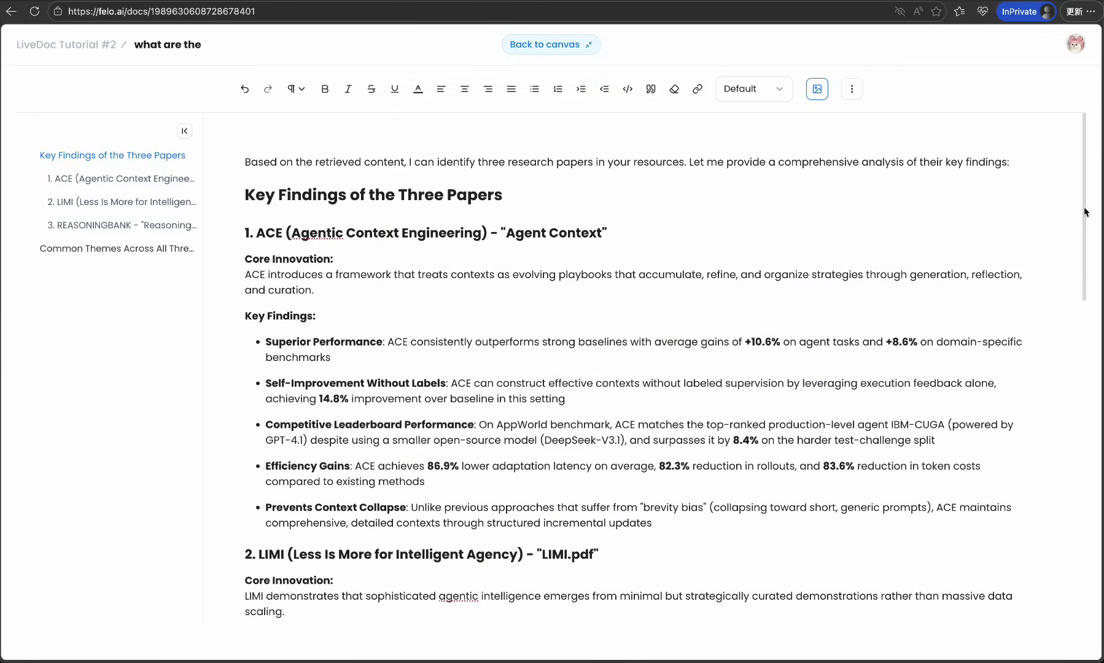
pyautogui.scroll(-15, 1085, 214)
pyautogui.scroll(5, 1087, 404)
pyautogui.scroll(10, 1087, 403)
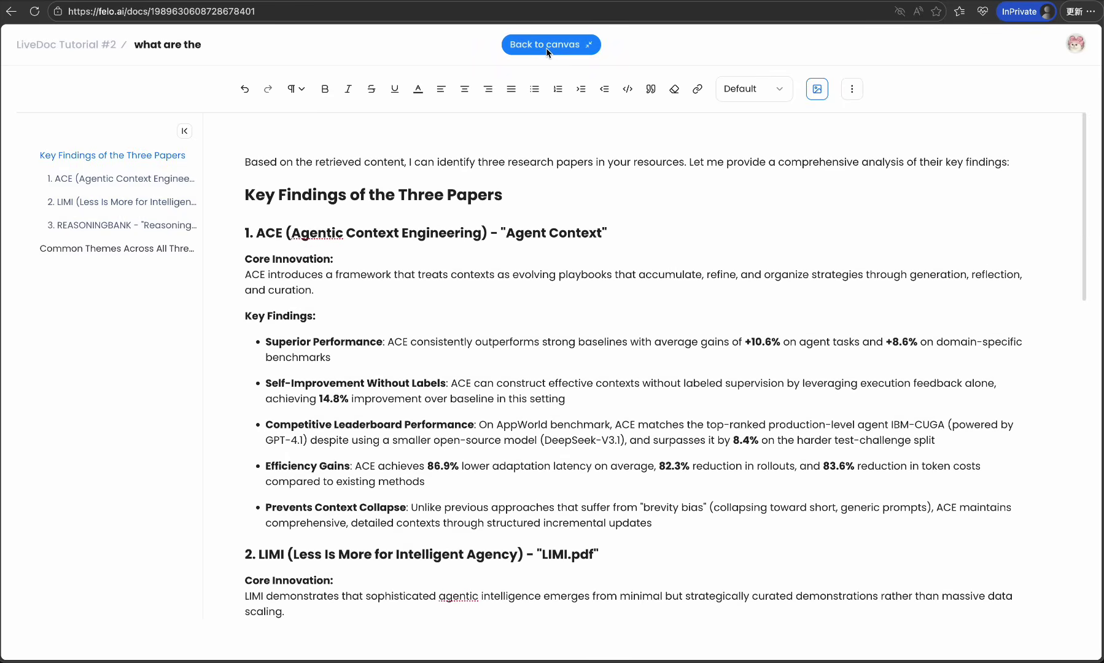
# Return to the canvas, select the invoice.png card and zoom in closely on it
pyautogui.click(548, 49)
pyautogui.moveTo(368, 501); pyautogui.dragTo(715, 462)
pyautogui.click(556, 398)
pyautogui.click(35, 627)
pyautogui.click(34, 627)
pyautogui.click(34, 627)
pyautogui.click(35, 626)
pyautogui.click(34, 627)
pyautogui.click(34, 626)
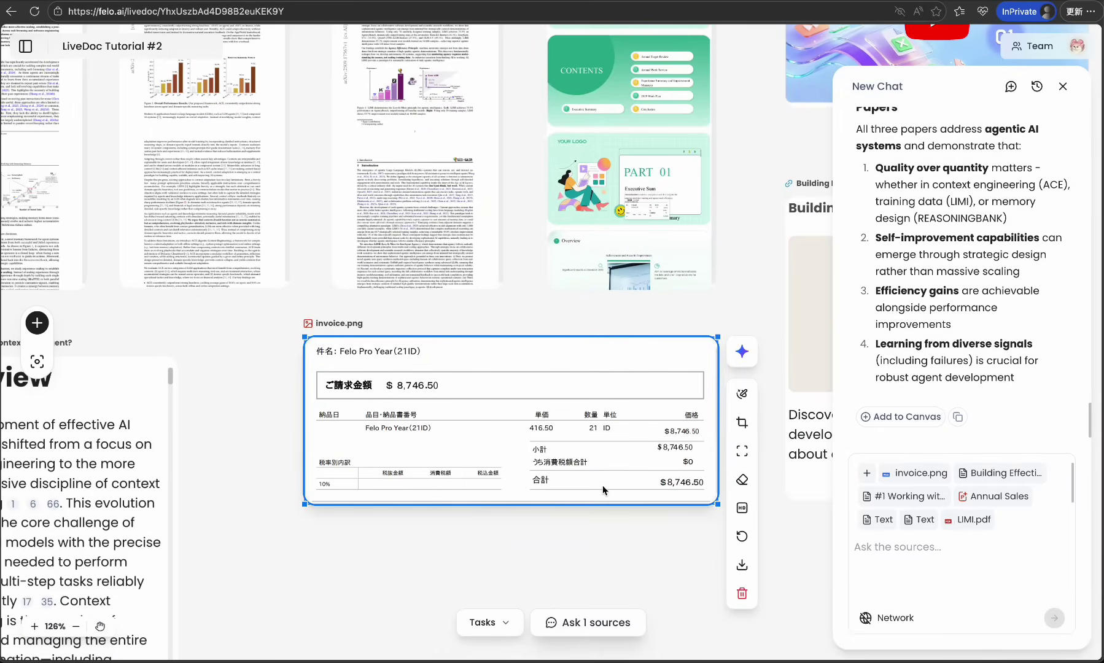
# Ask invoice.png the total amount due ($8,746.50), then marquee-select the three research papers
pyautogui.press('super+Tab')
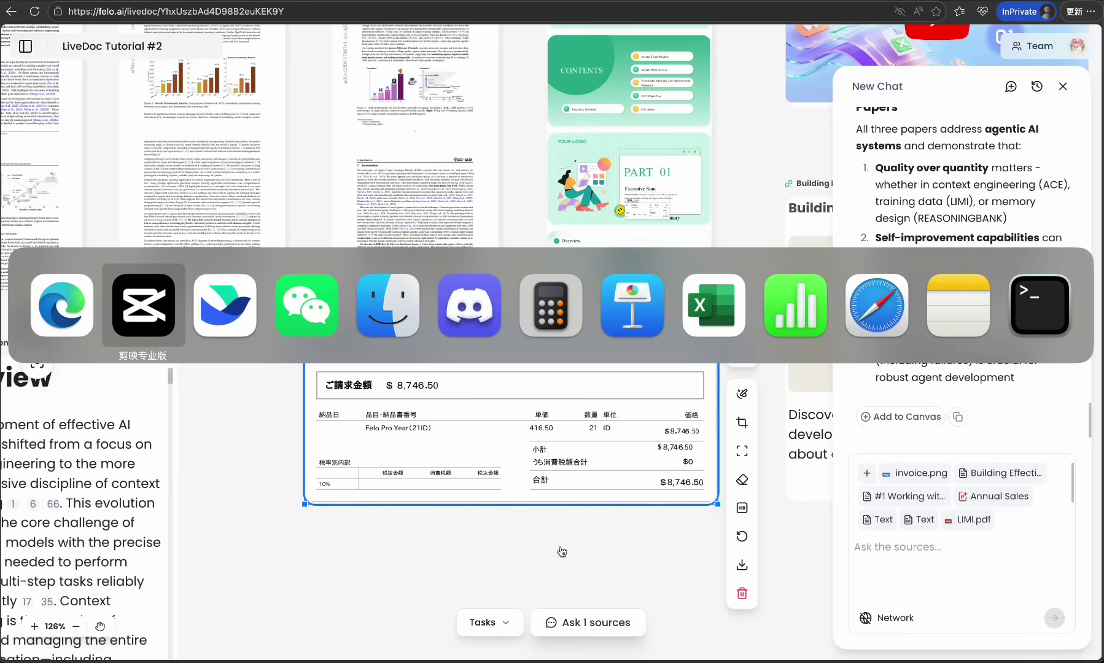
pyautogui.click(588, 622)
pyautogui.write('how much I need to pay in total on this invoice')
pyautogui.press('BackSpace')
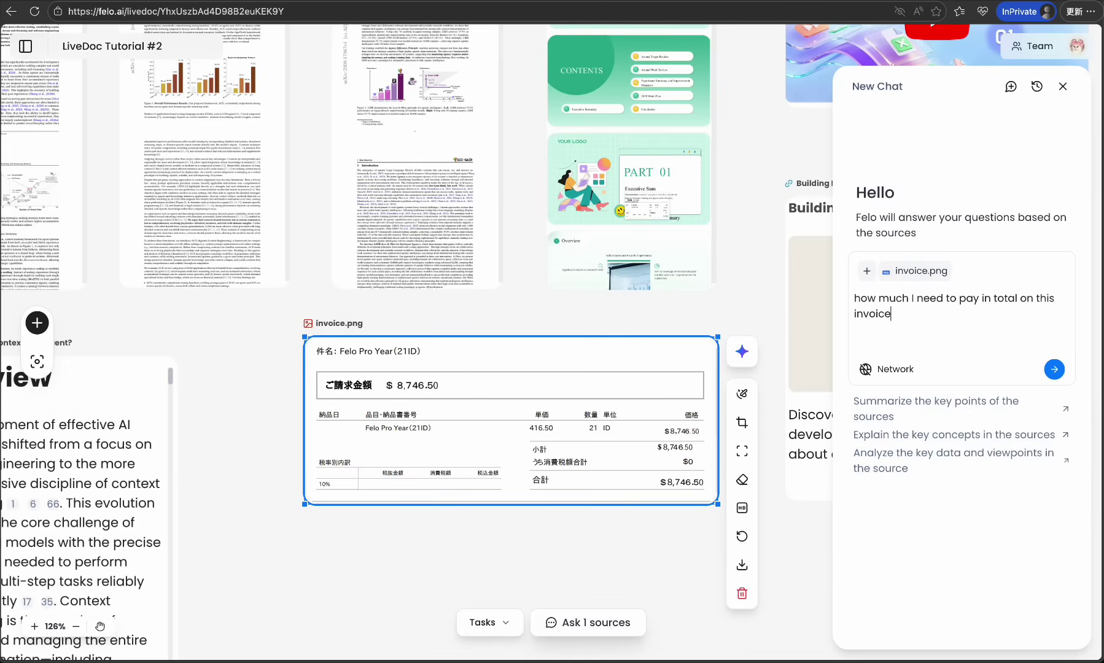
pyautogui.press('Return')
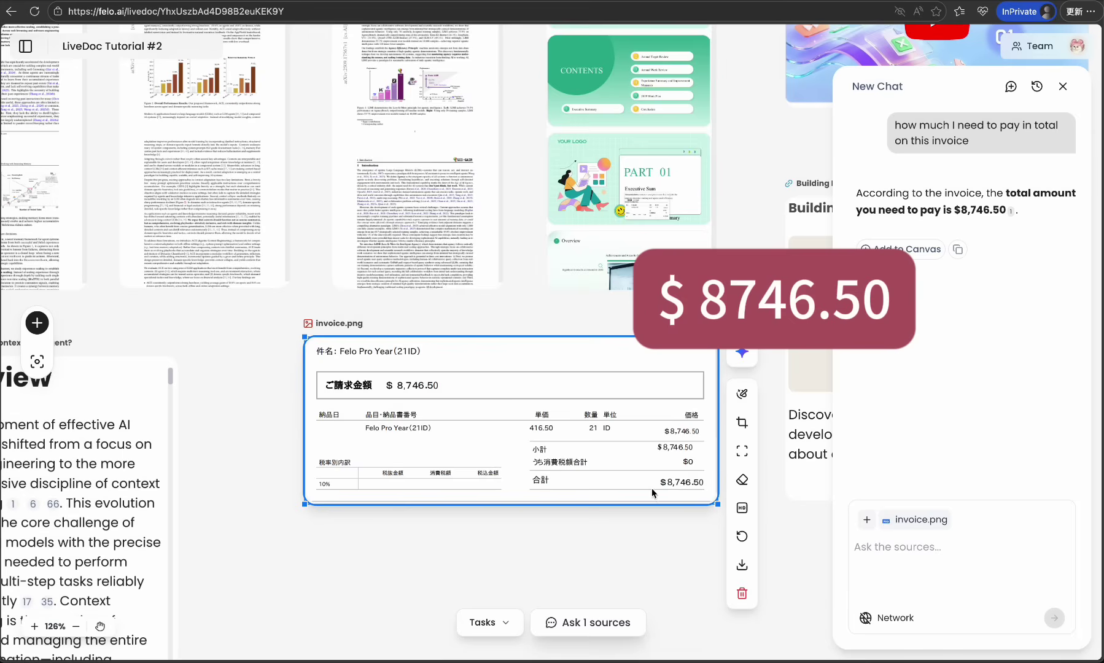
pyautogui.moveTo(661, 468); pyautogui.dragTo(659, 493)
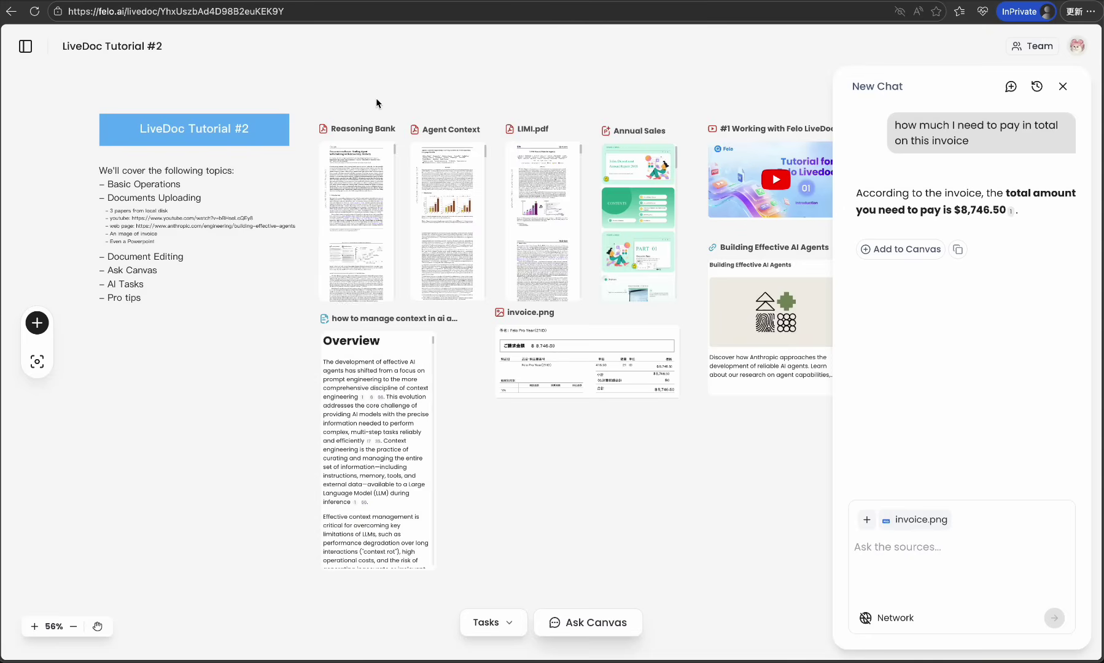
pyautogui.moveTo(376, 98); pyautogui.dragTo(577, 223)
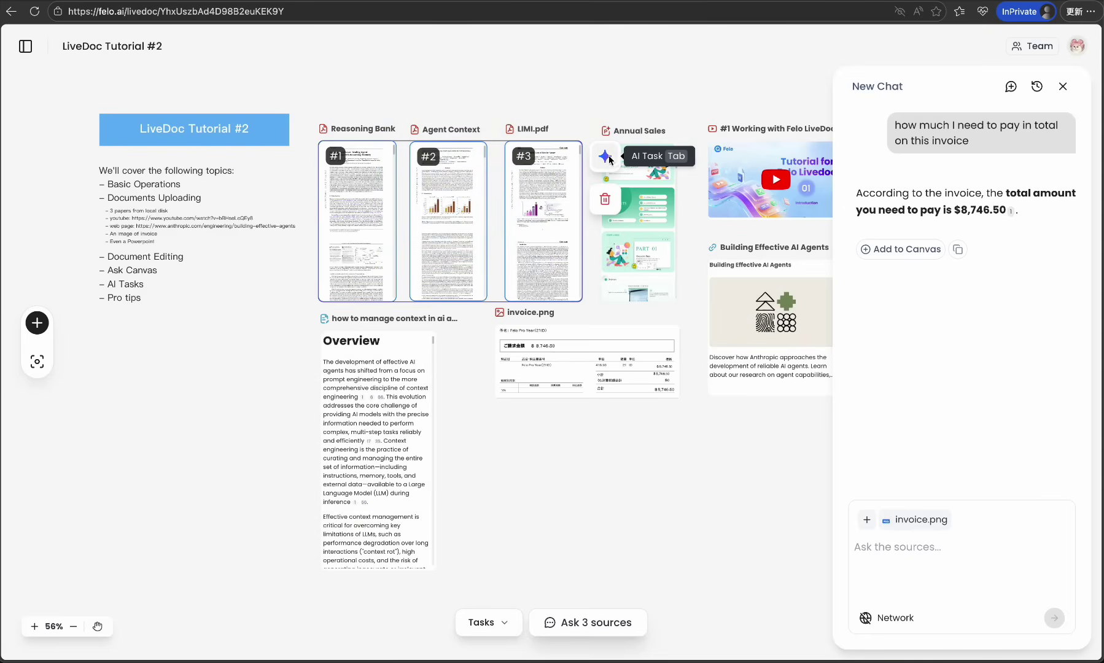
# Submit an AI Task prompt asking for a 5-slide executive summary of the three papers
pyautogui.click(611, 161)
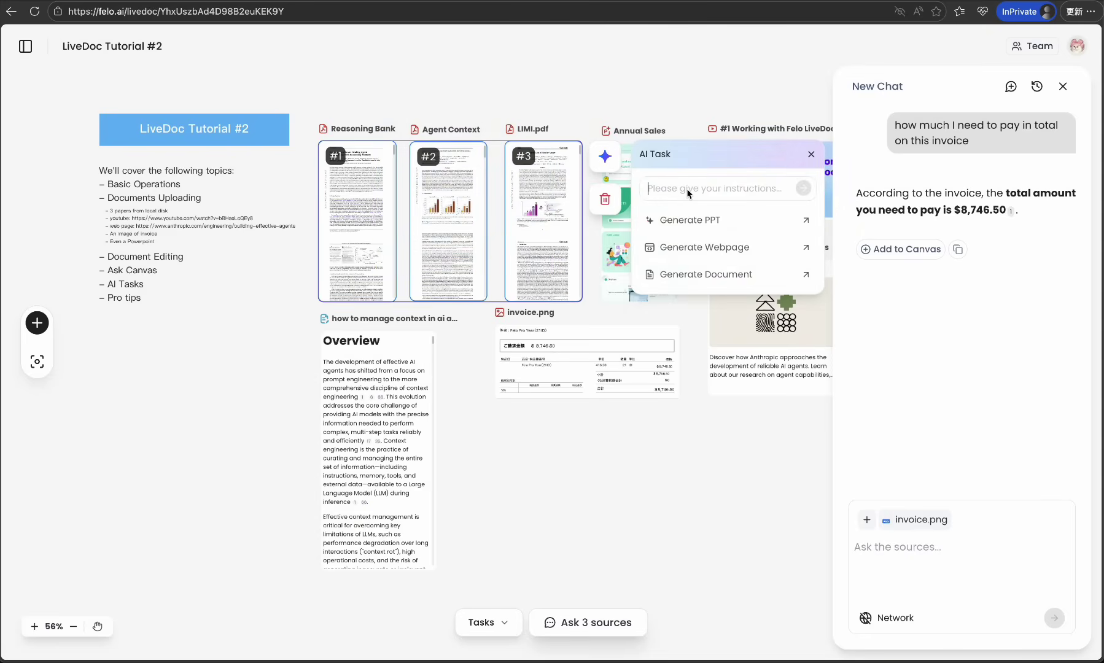
pyautogui.write('Take these three research papers and create a 5-slide executive summary presentation.')
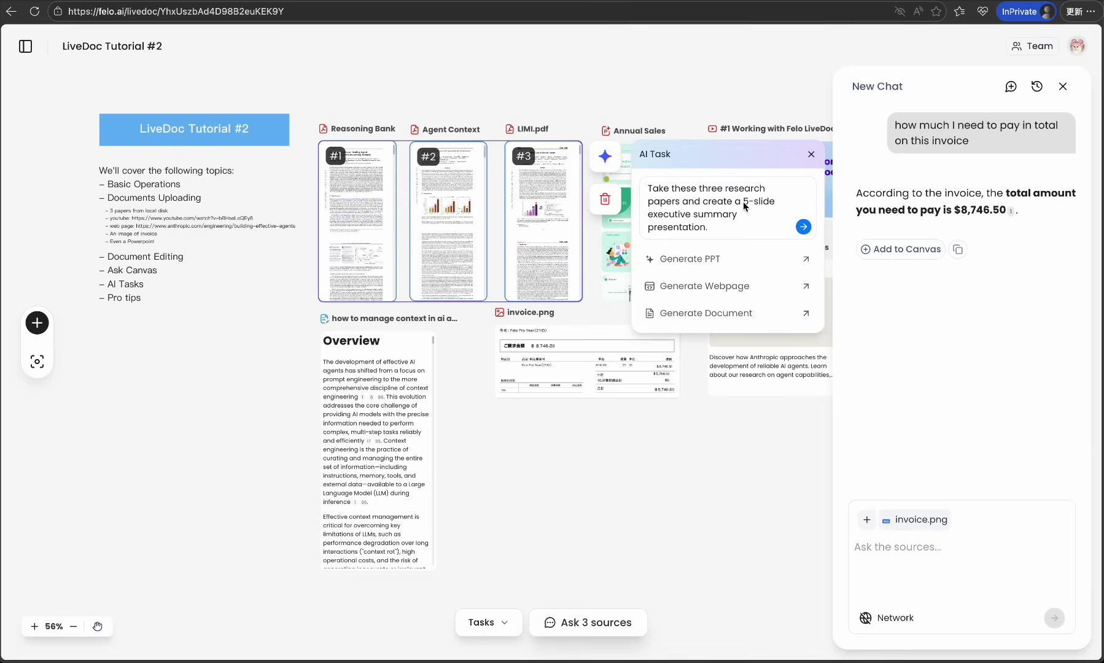
pyautogui.moveTo(743, 203); pyautogui.dragTo(723, 233)
pyautogui.click(741, 234)
pyautogui.click(803, 227)
# Choose Solution 1 and generate the 'Agentic LLMs: Context, Memory, and Efficiency' deck
pyautogui.click(1063, 87)
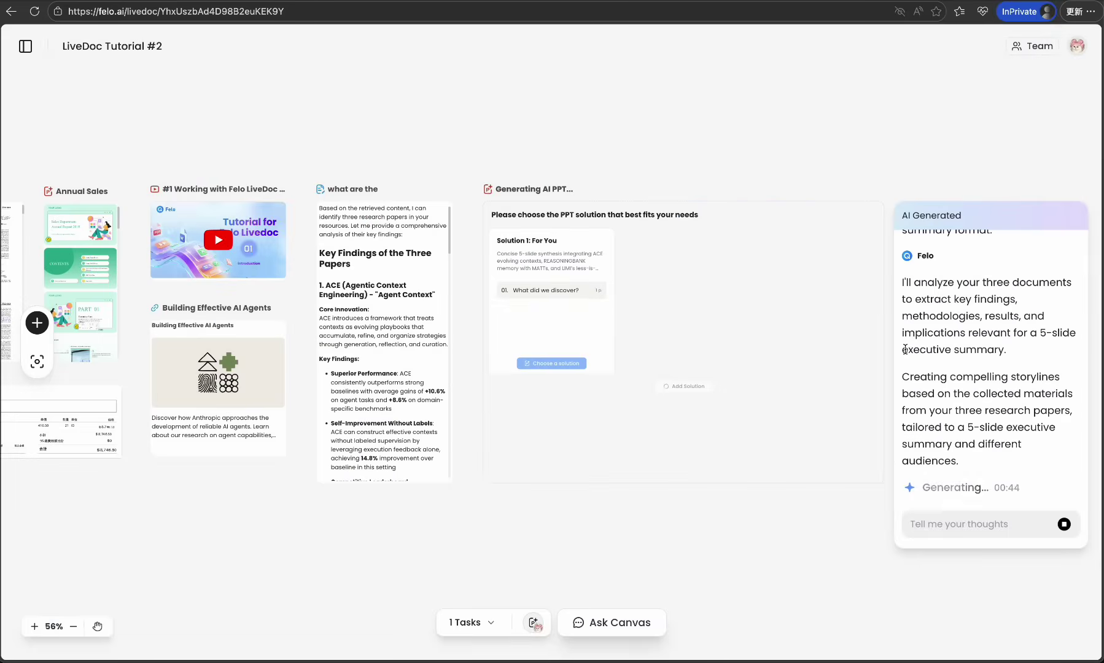
pyautogui.click(573, 328)
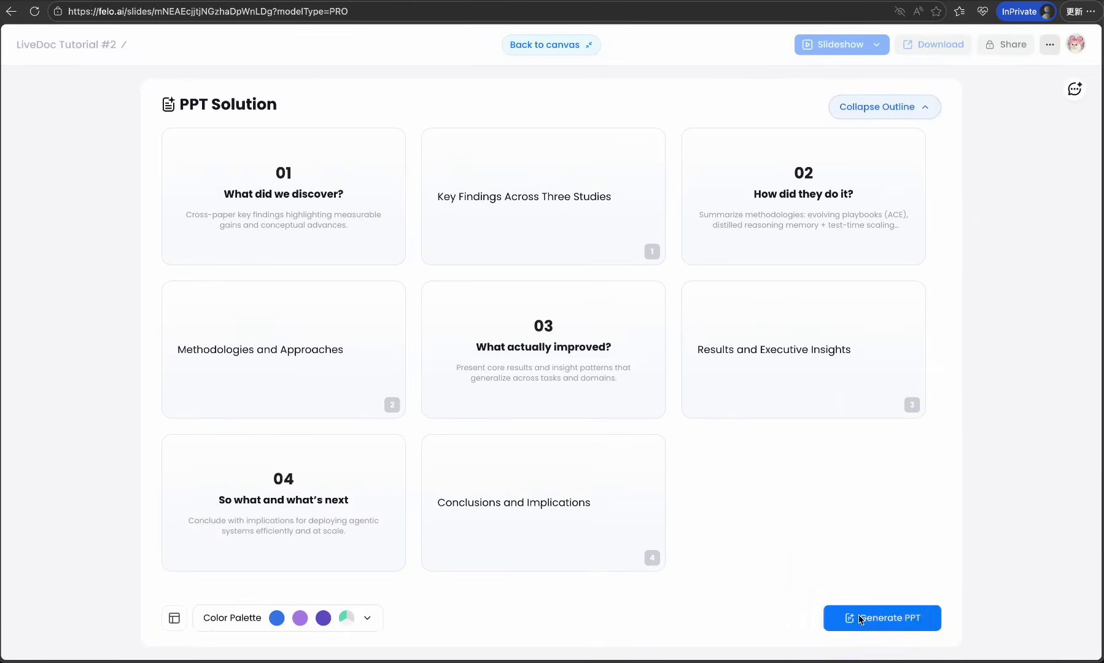
pyautogui.click(882, 619)
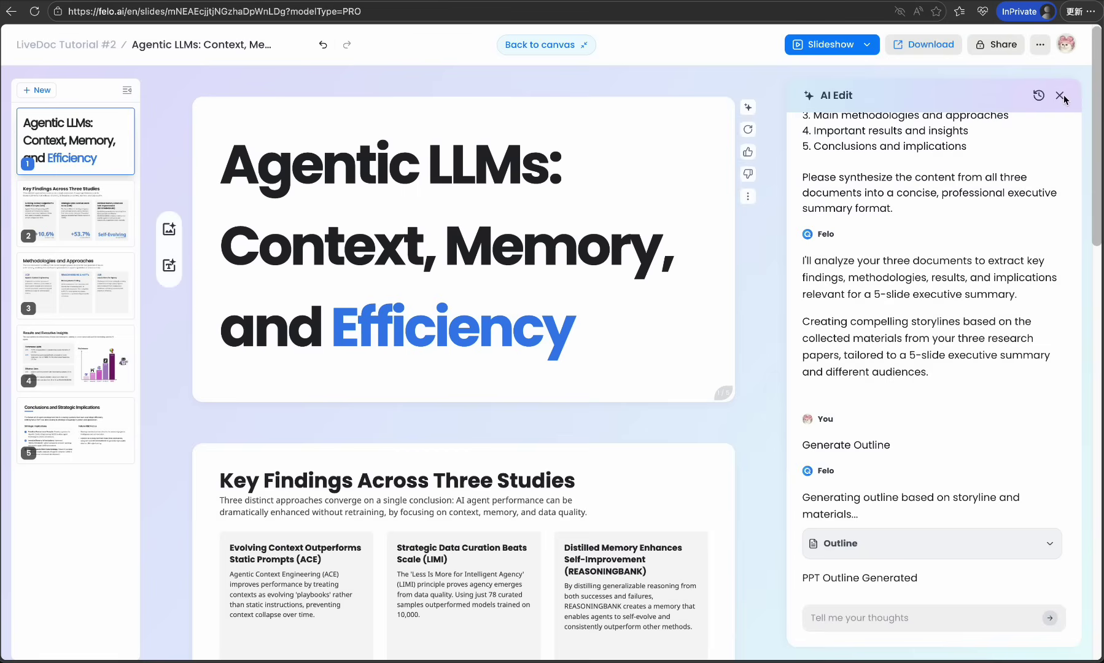
# Scroll through the 'Agentic LLMs' deck's slides, then go back to the canvas
pyautogui.click(1060, 95)
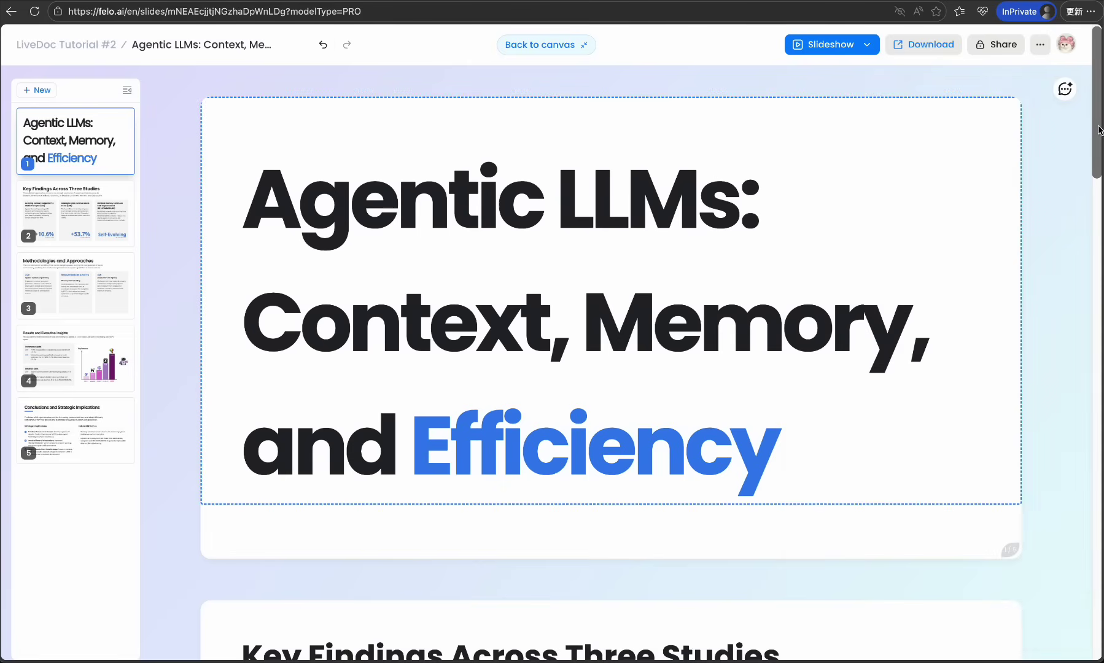
pyautogui.scroll(-3, 1099, 129)
pyautogui.scroll(3, 1095, 108)
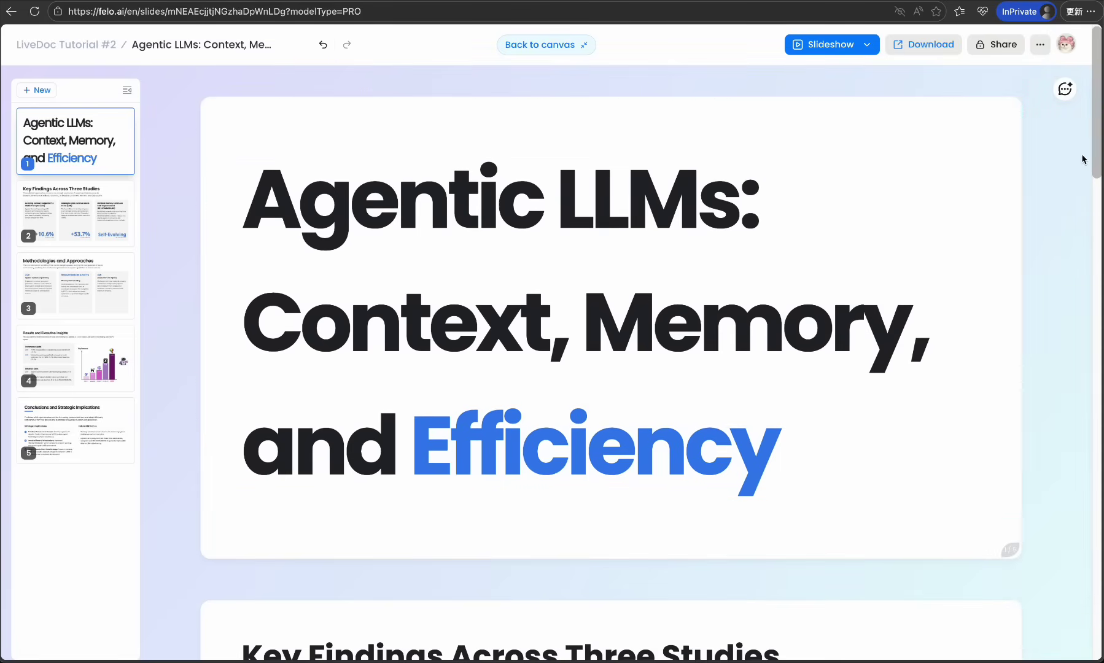
pyautogui.moveTo(1095, 150); pyautogui.dragTo(1092, 626)
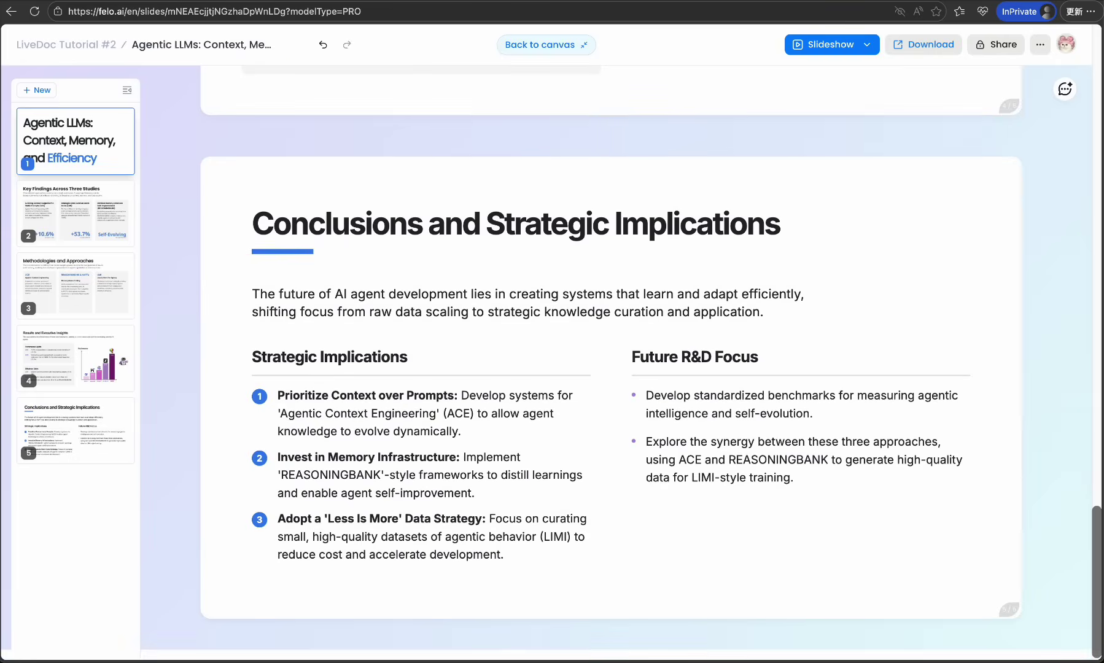
pyautogui.click(870, 46)
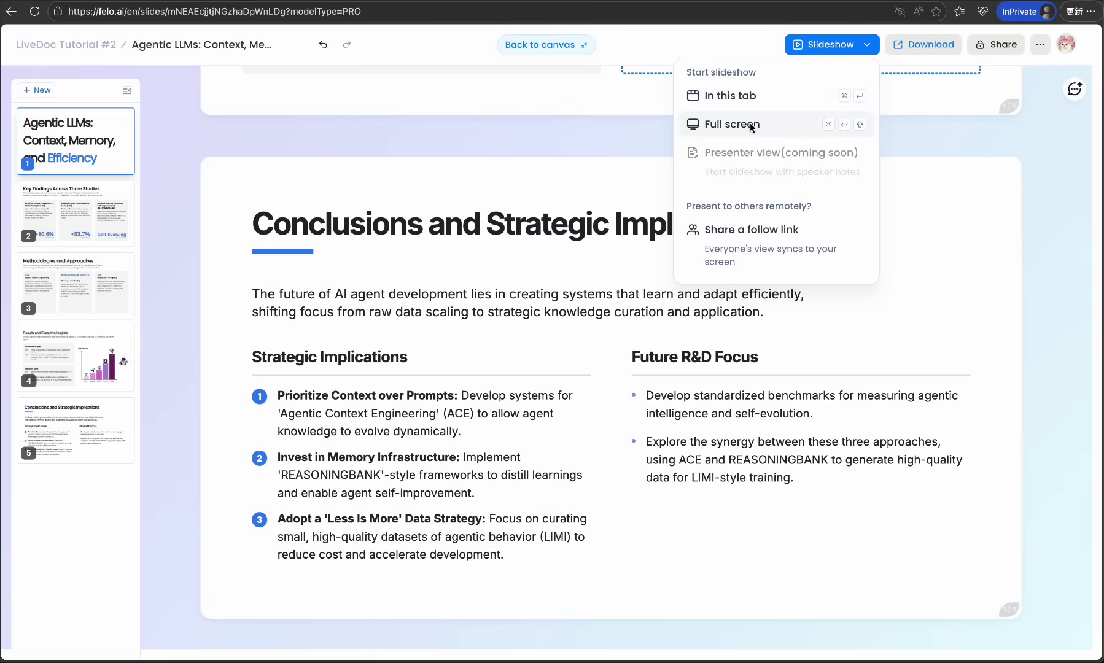
pyautogui.click(544, 50)
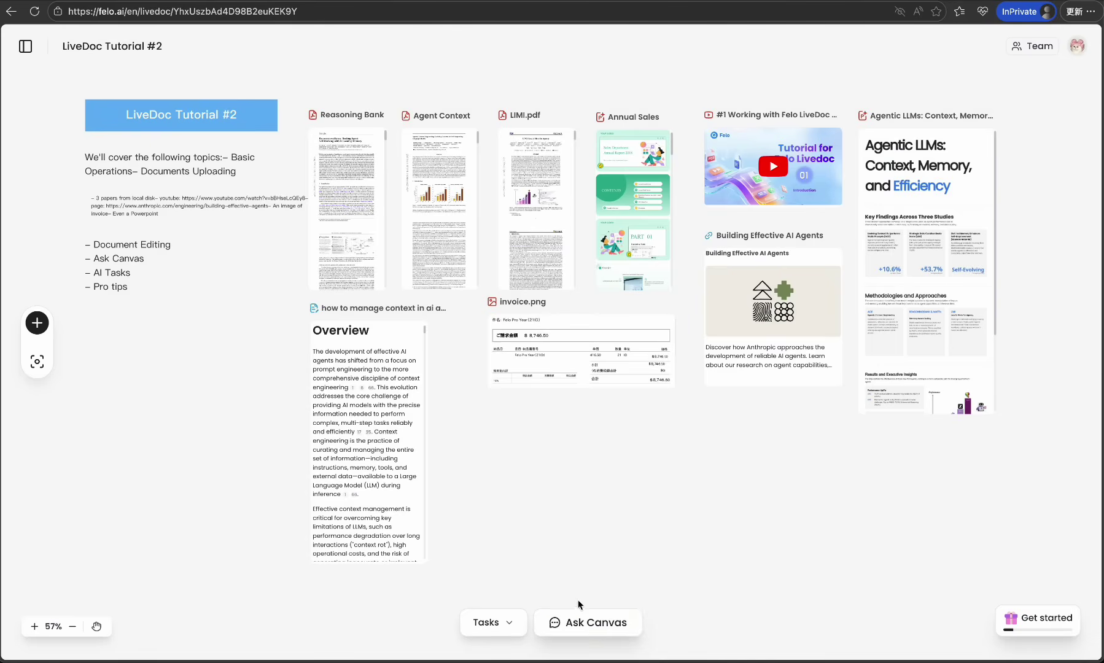
# Select all nine cards on the canvas and shift them down and to the right
pyautogui.click(115, 122)
pyautogui.click(48, 113)
pyautogui.moveTo(59, 144); pyautogui.dragTo(266, 310)
pyautogui.click(200, 85)
pyautogui.moveTo(174, 68); pyautogui.dragTo(241, 368)
pyautogui.click(360, 83)
pyautogui.moveTo(358, 79); pyautogui.dragTo(998, 530)
pyautogui.moveTo(892, 248); pyautogui.dragTo(943, 269)
pyautogui.click(714, 109)
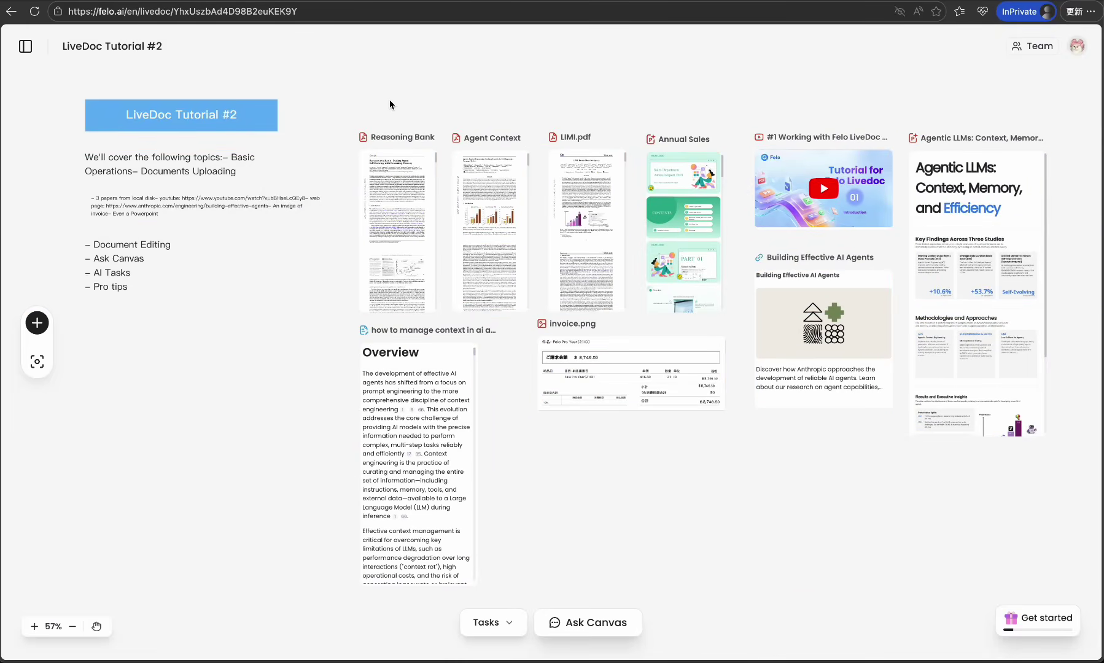
# Rename the cards to 'context management' and 'invoice from Apple', then start an Ask Canvas chat
pyautogui.scroll(-1, 421, 307)
pyautogui.doubleClick(421, 298)
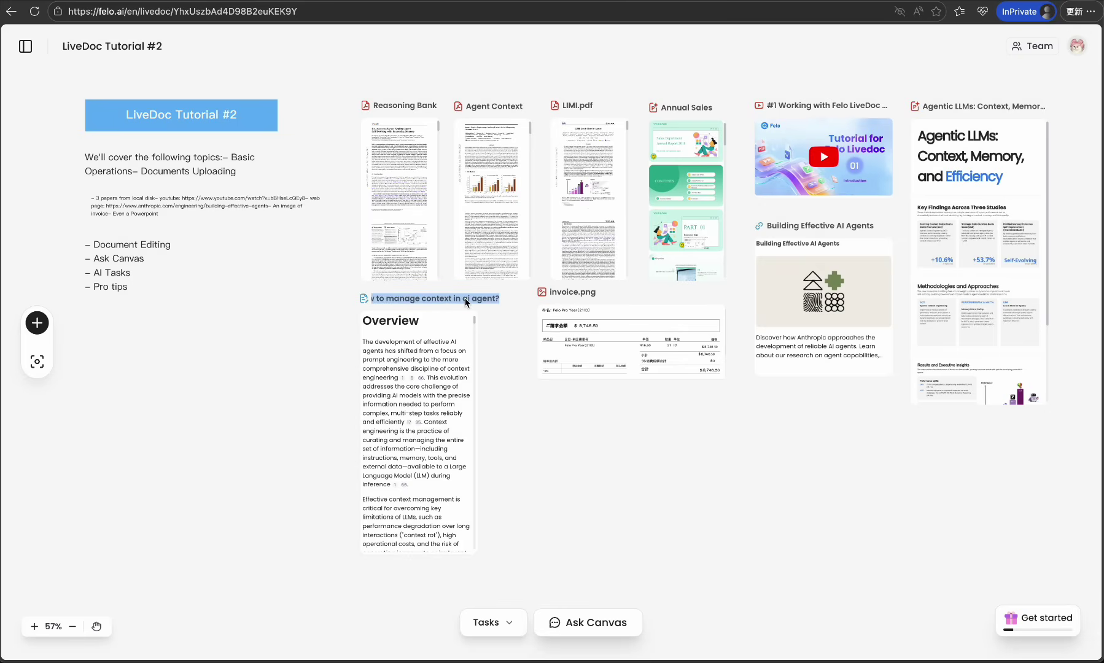
pyautogui.write('context management')
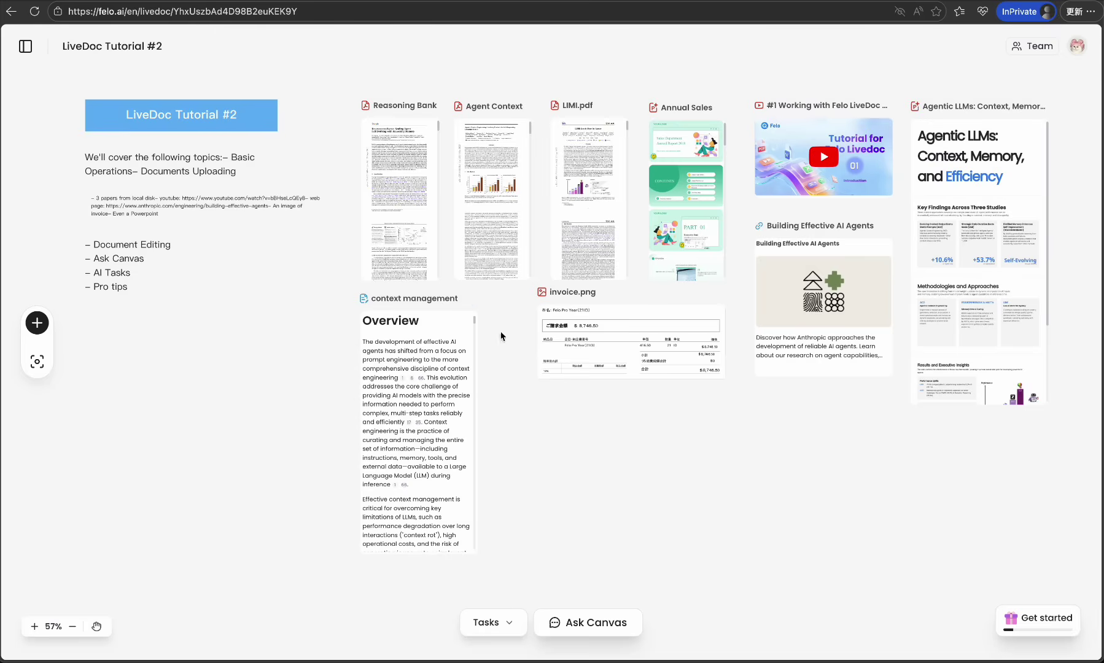
pyautogui.click(587, 295)
pyautogui.hotkey('shift', 'End')
pyautogui.press('Delete')
pyautogui.write('from')
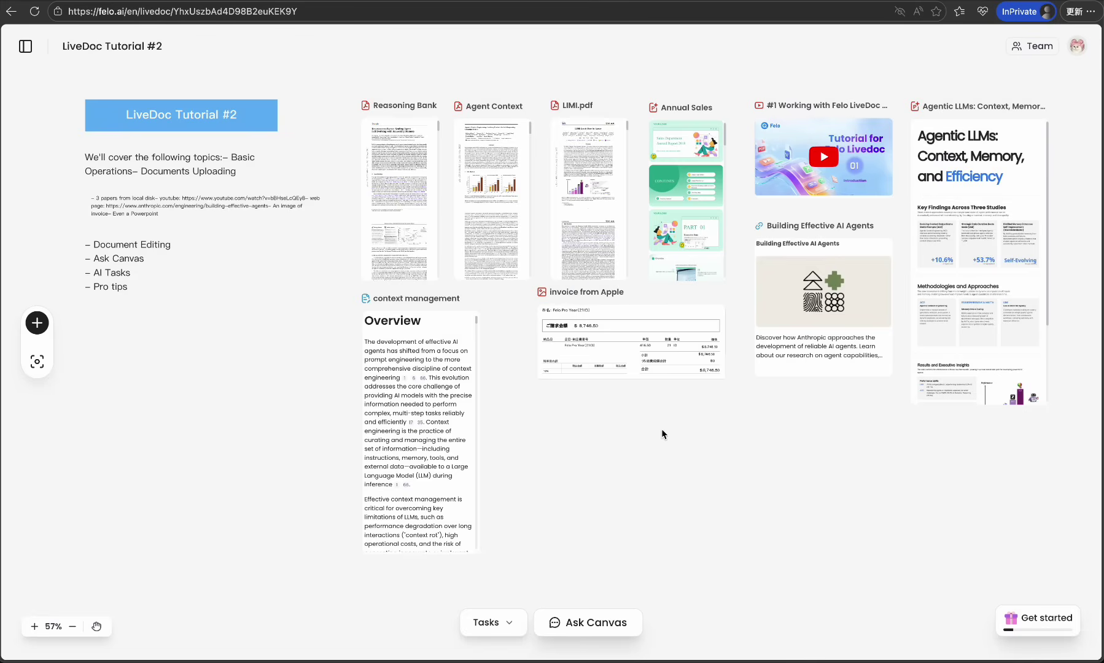
pyautogui.press('Return')
pyautogui.click(584, 622)
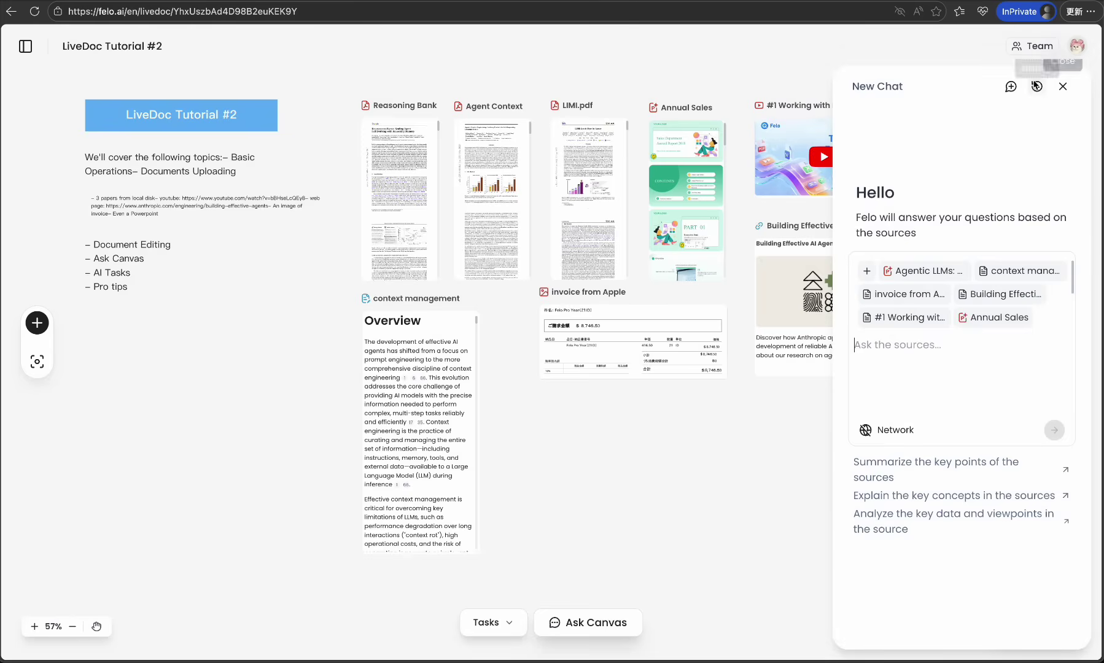
# Reopen the earlier invoice-total chat from history, showing the $8,746.50 answer
pyautogui.click(1038, 87)
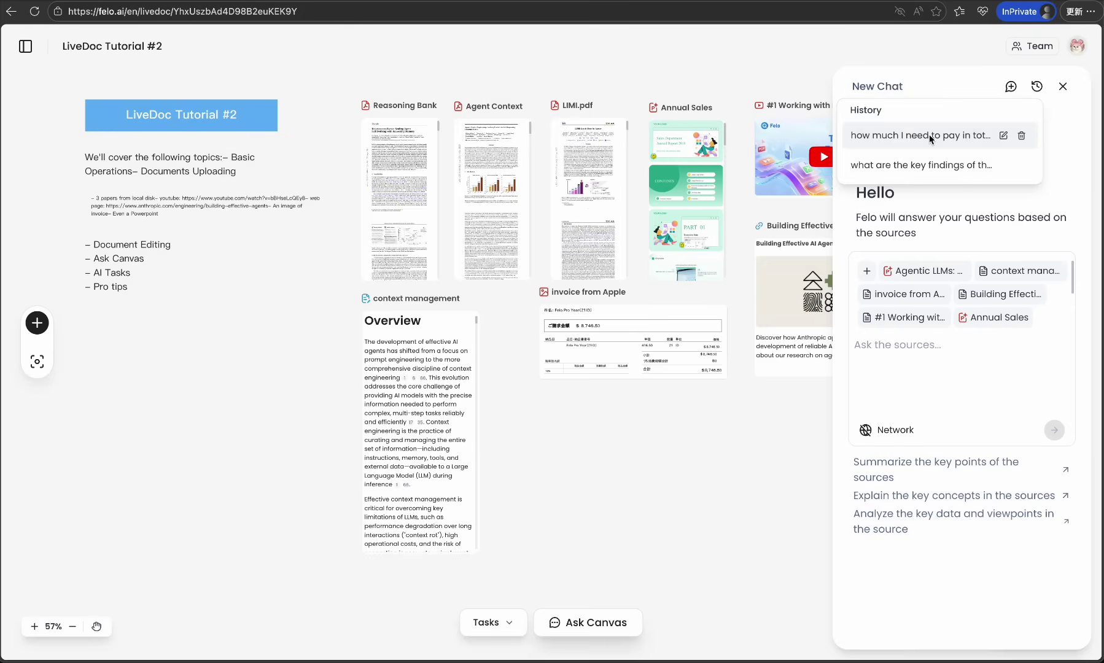
pyautogui.click(929, 137)
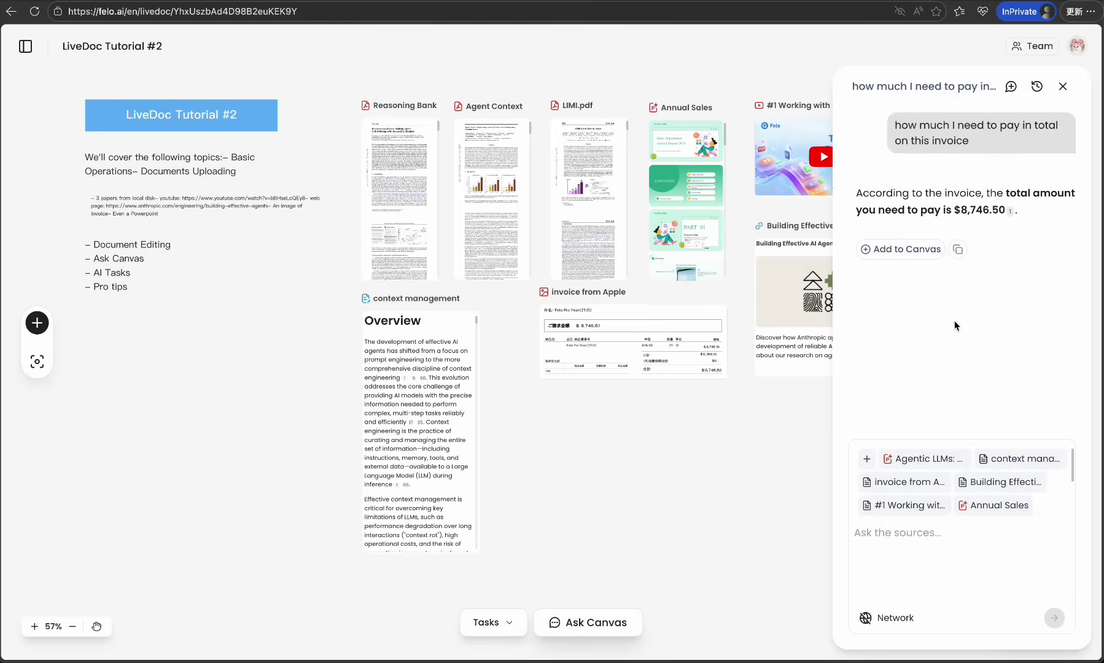